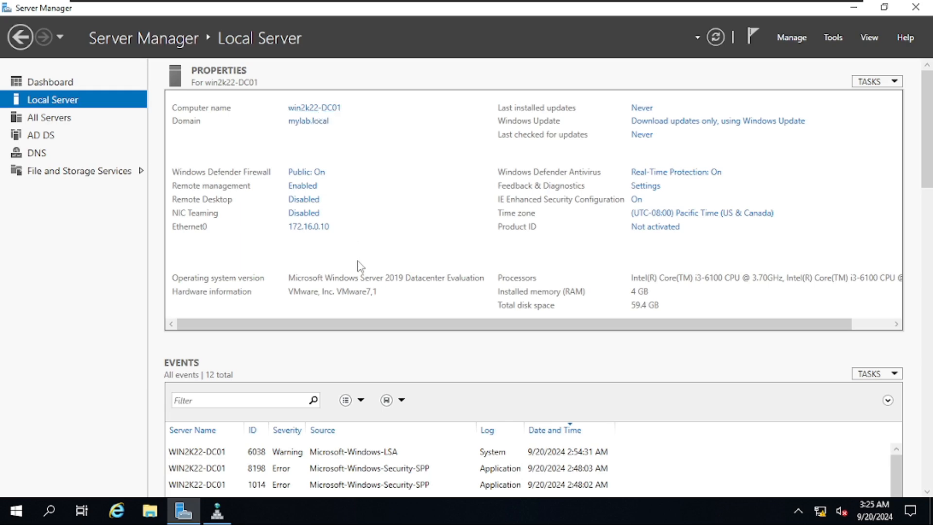
View the local server properties on the winsrv2 virtual machine, and return to winsrv1.
{"action": "mouse_move", "coordinate": [668, 7]}
{"action": "left_click", "coordinate": [722, 16]}
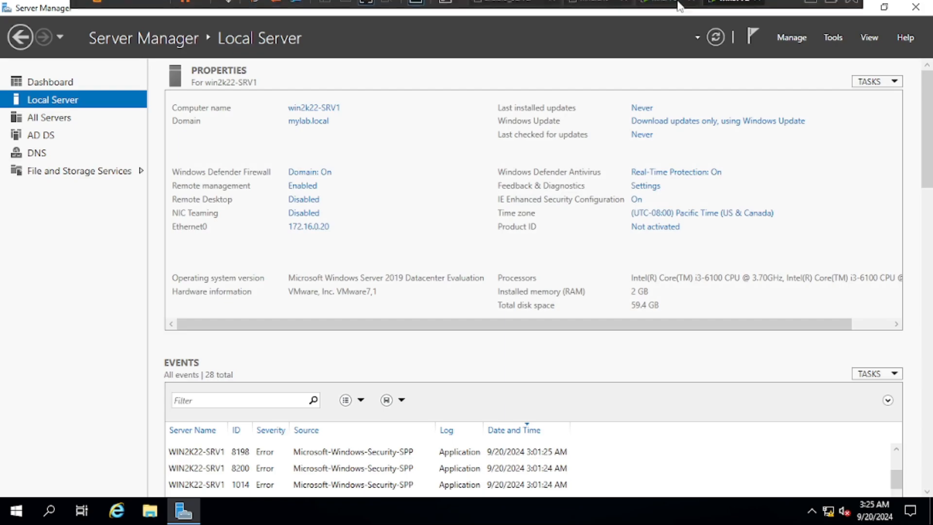
{"action": "left_click", "coordinate": [662, 10]}
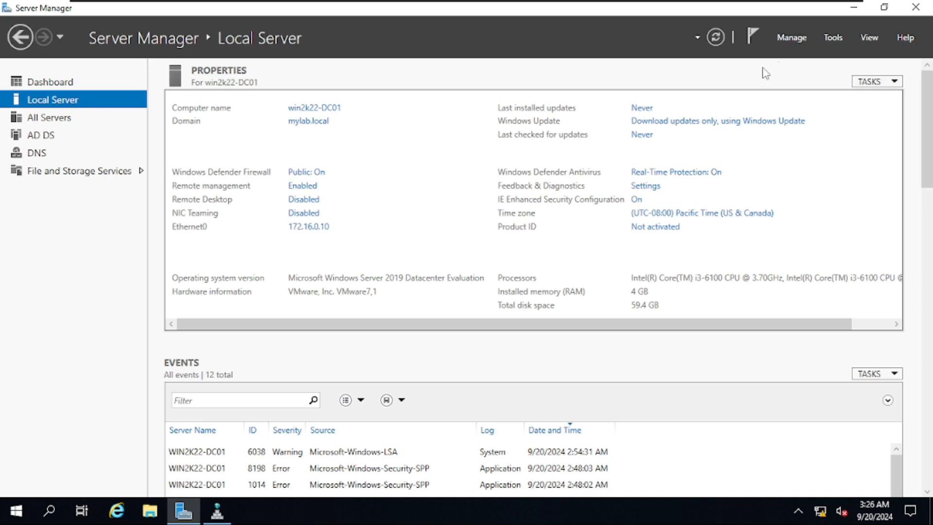
Open DNS Manager on win2k22-DC01 in a maximized window and display its Forward Lookup Zones.
{"action": "left_click", "coordinate": [828, 38]}
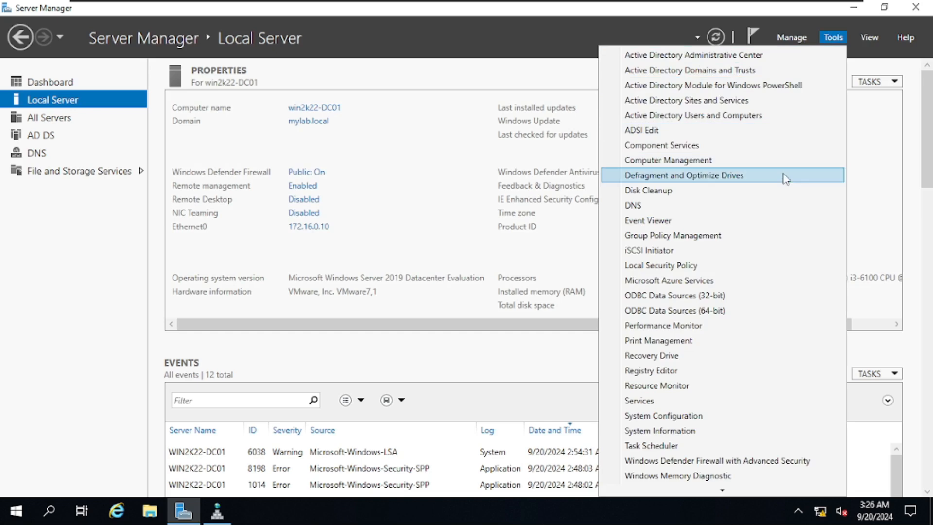
{"action": "left_click", "coordinate": [784, 206]}
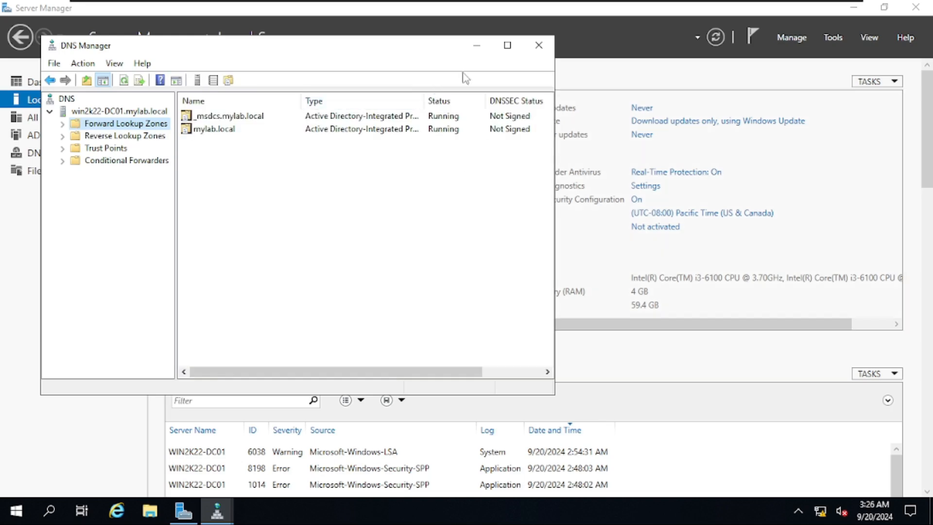
{"action": "left_click", "coordinate": [507, 46]}
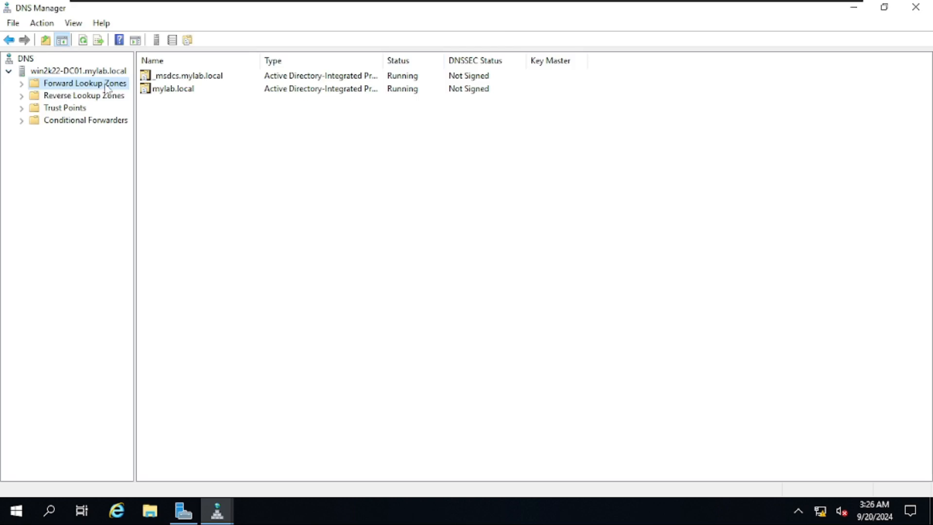
{"action": "left_click", "coordinate": [9, 71]}
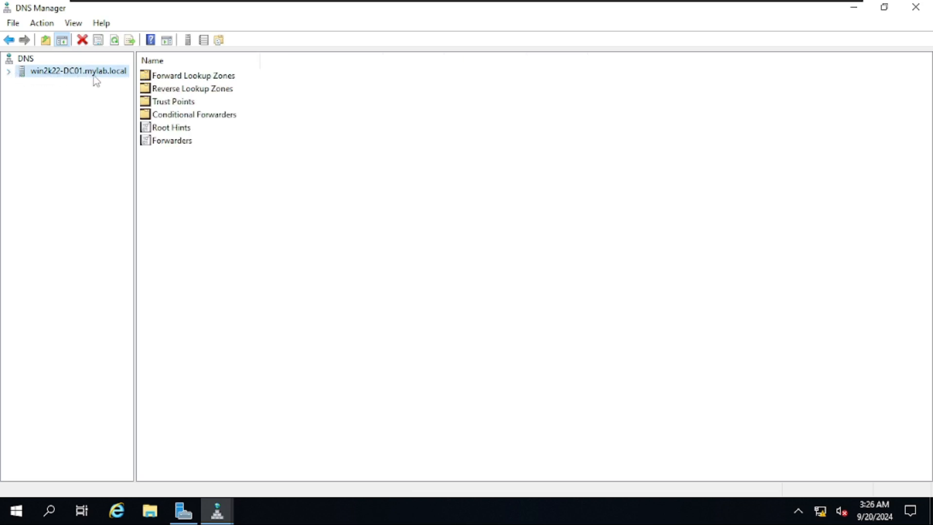
{"action": "left_click", "coordinate": [9, 72]}
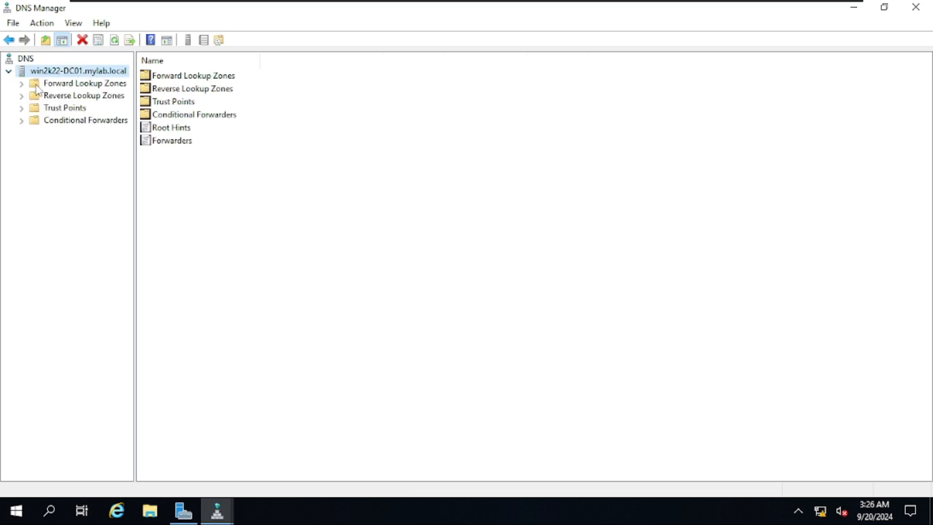
{"action": "left_click", "coordinate": [76, 84]}
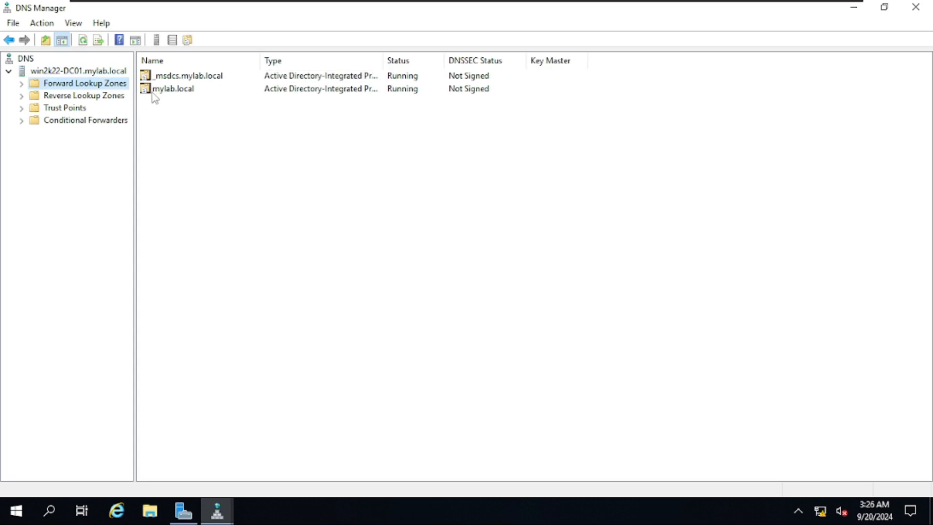
Examine the type and DNSSEC status of the mylab.local and _msdcs.mylab.local forward lookup zones.
{"action": "left_click", "coordinate": [190, 97]}
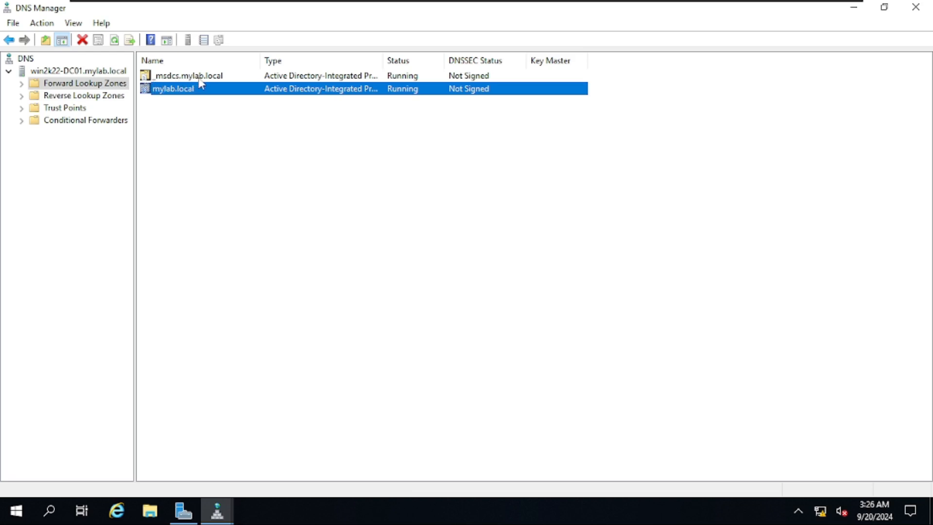
{"action": "left_click", "coordinate": [226, 79]}
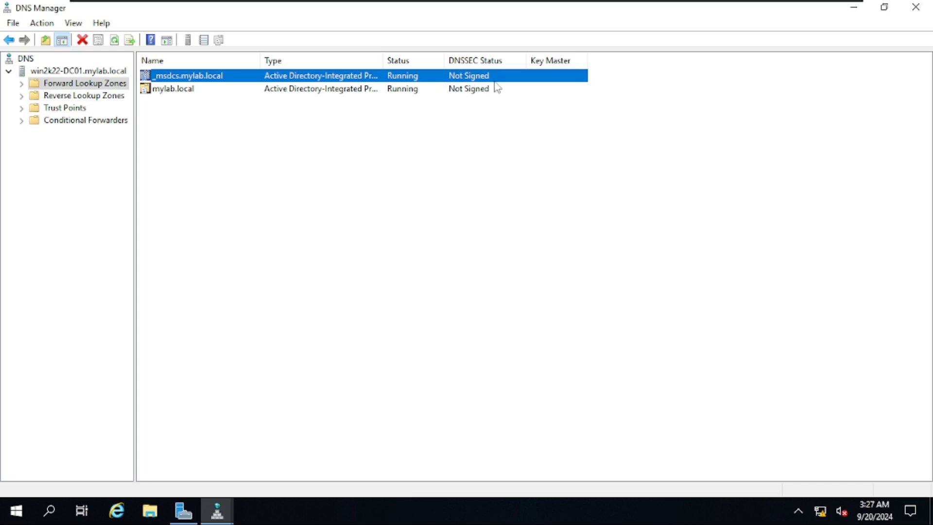
{"action": "left_click", "coordinate": [196, 96]}
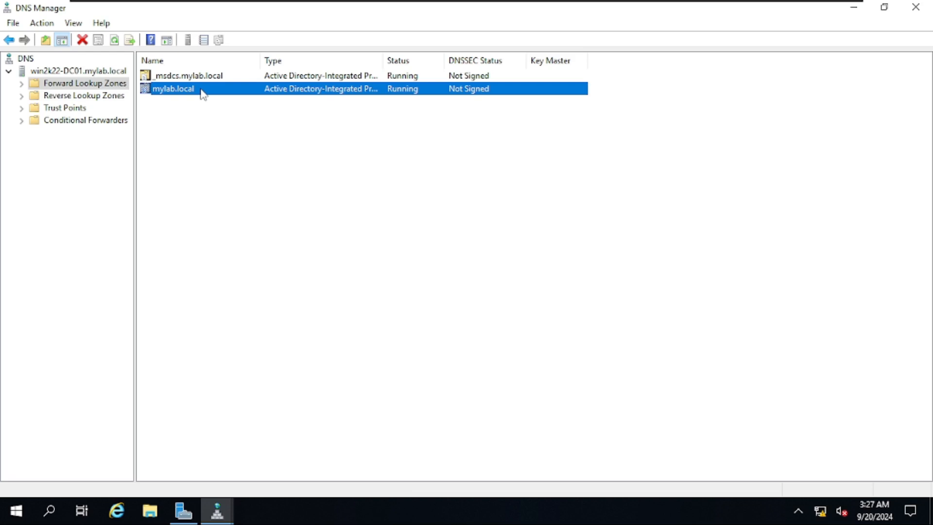
Start a new Active Directory-stored primary forward lookup zone, replicated to all DNS servers on domain controllers in the mylab.local domain.
{"action": "left_click", "coordinate": [86, 85]}
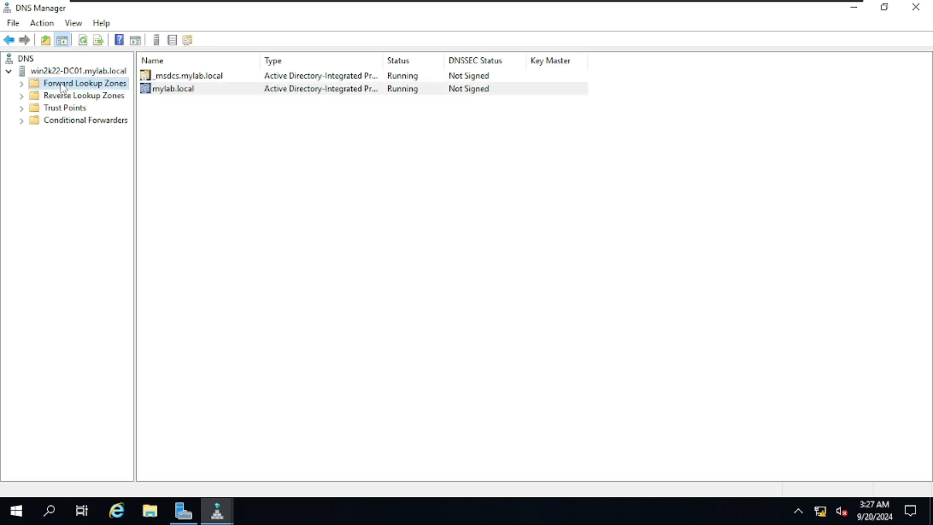
{"action": "right_click", "coordinate": [62, 87]}
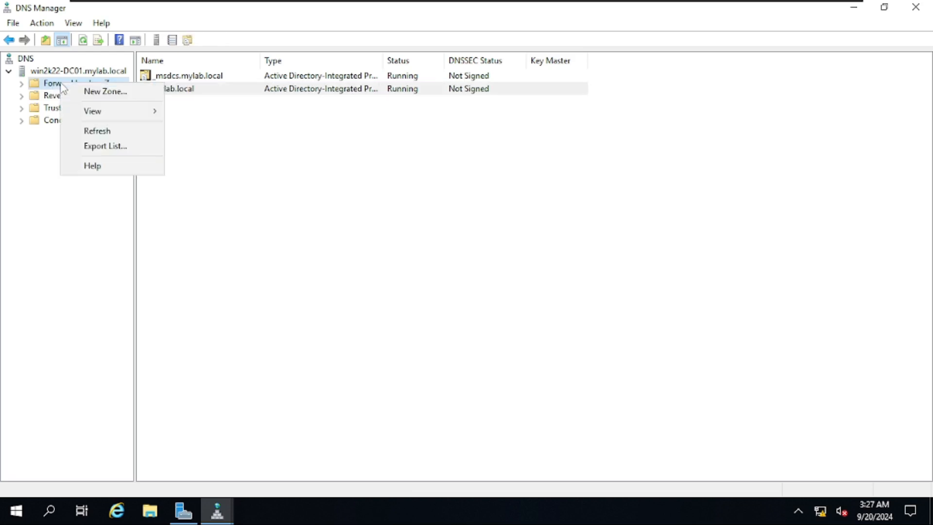
{"action": "left_click", "coordinate": [115, 93]}
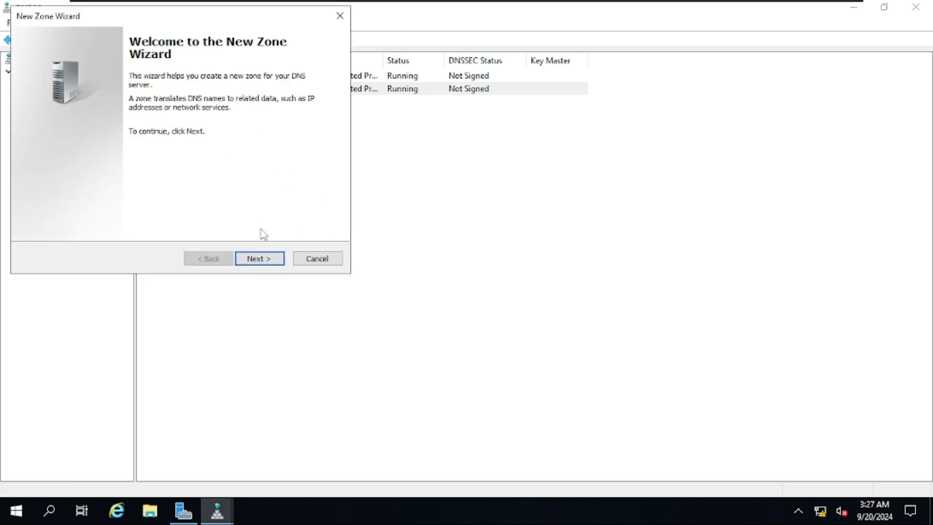
{"action": "left_click", "coordinate": [266, 259]}
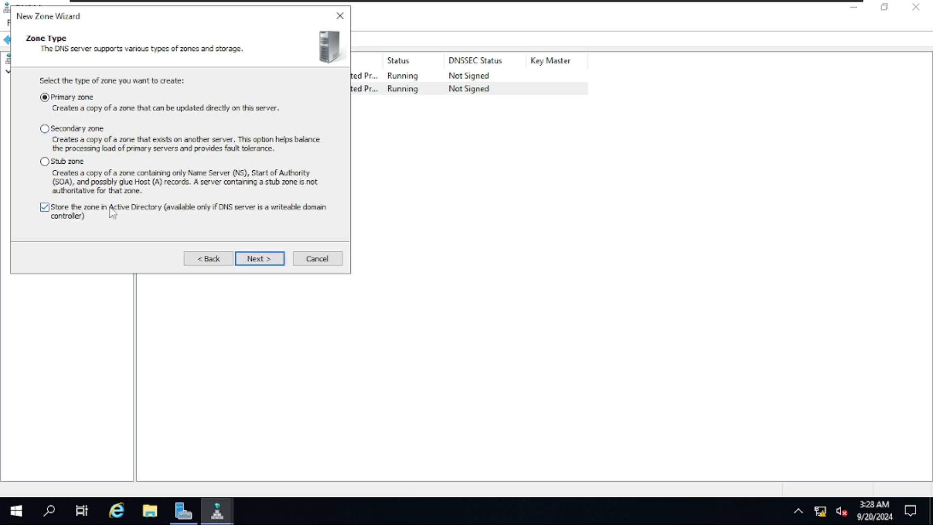
{"action": "left_click", "coordinate": [277, 264]}
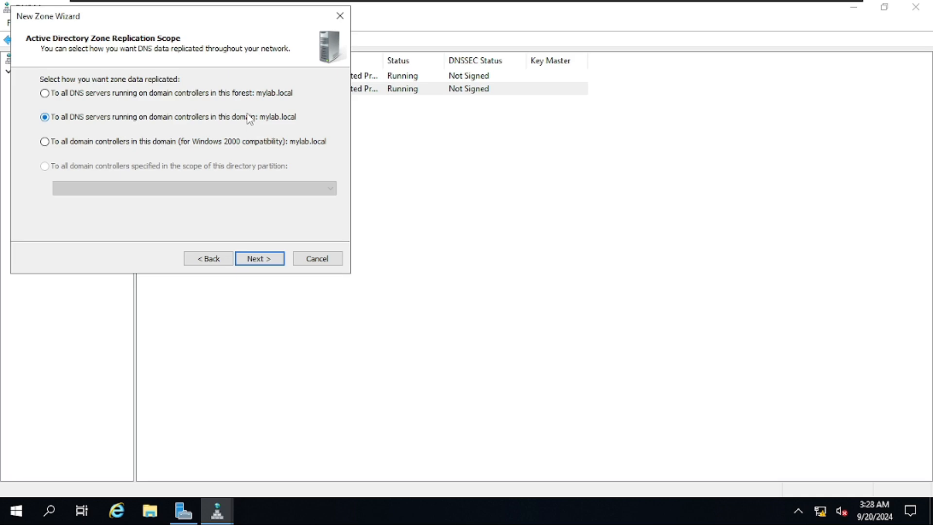
{"action": "left_click", "coordinate": [264, 268]}
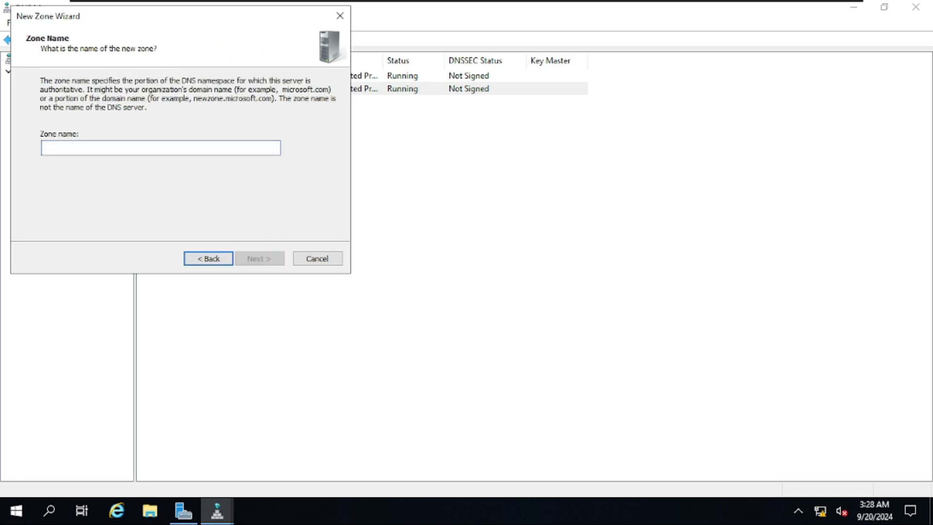
Name the new zone example.edu, allow only secure dynamic updates, and finish creating it.
{"action": "type", "text": "example.edu"}
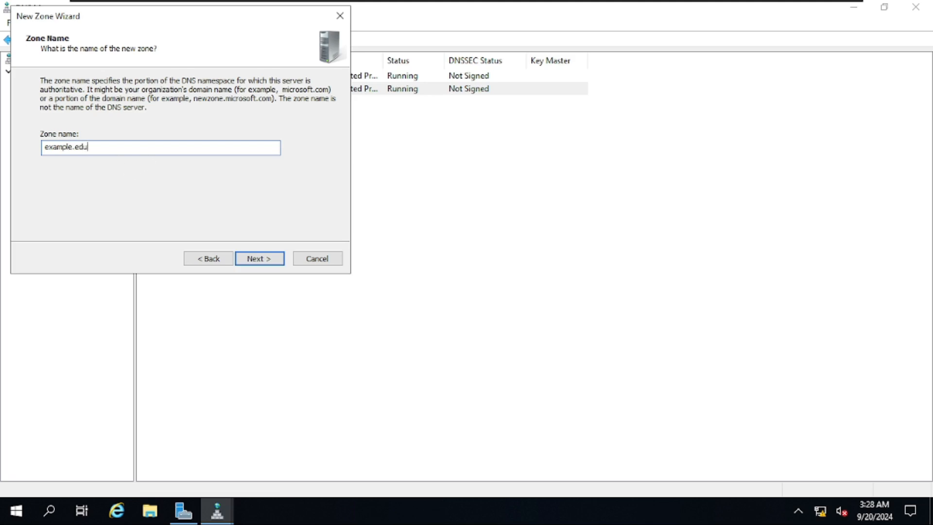
{"action": "left_click", "coordinate": [276, 259]}
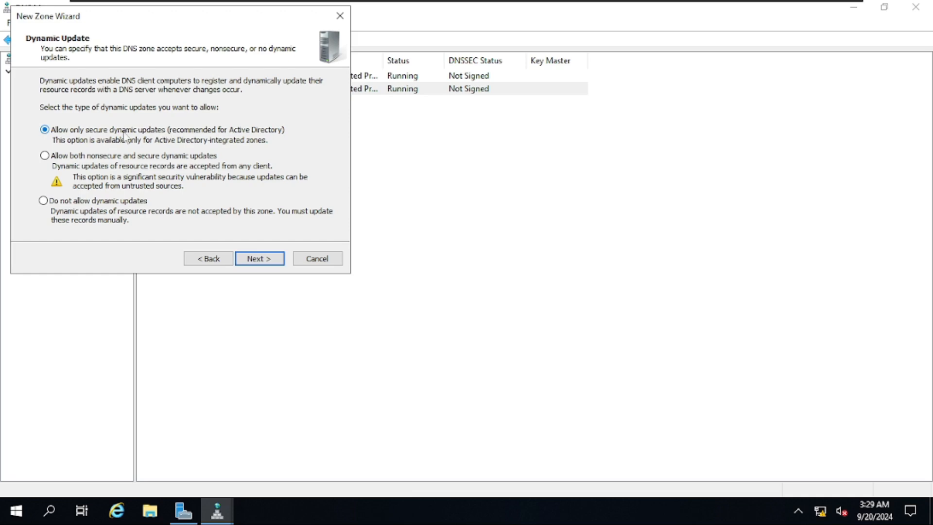
{"action": "left_click", "coordinate": [269, 259]}
{"action": "left_click", "coordinate": [259, 258]}
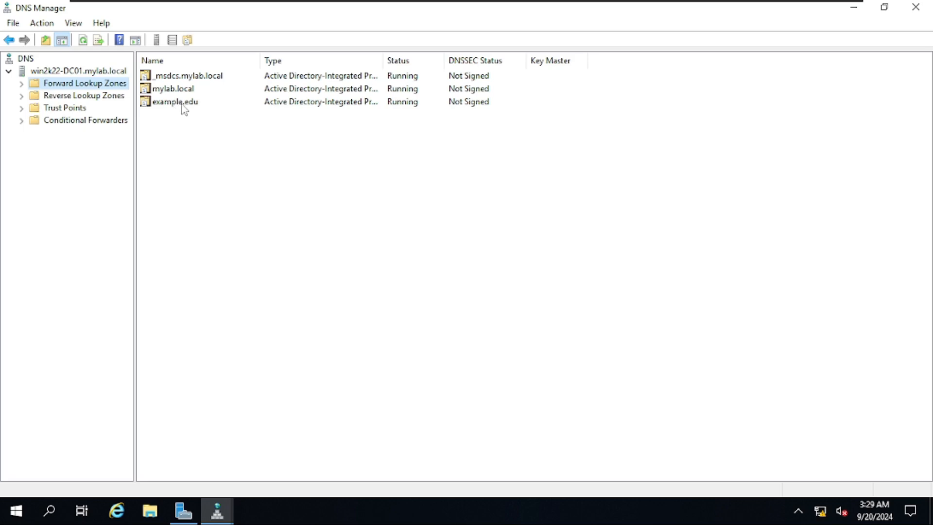
Review the example.edu zone's type and its replication scope in the zone properties.
{"action": "left_click", "coordinate": [189, 108]}
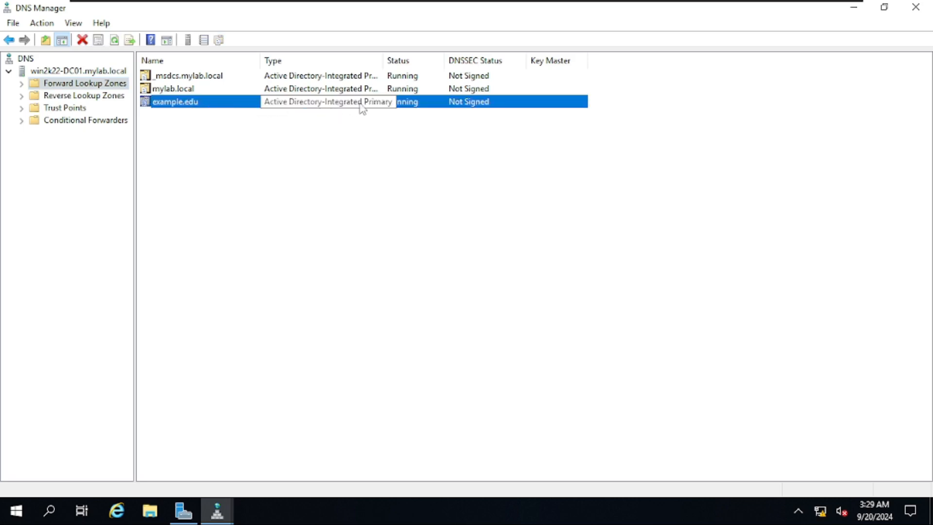
{"action": "left_click", "coordinate": [362, 165]}
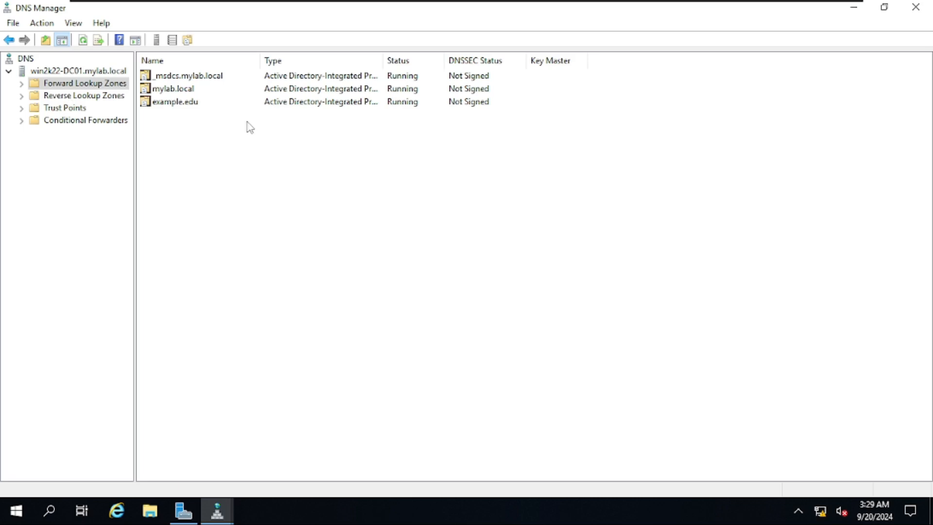
{"action": "left_click", "coordinate": [22, 85]}
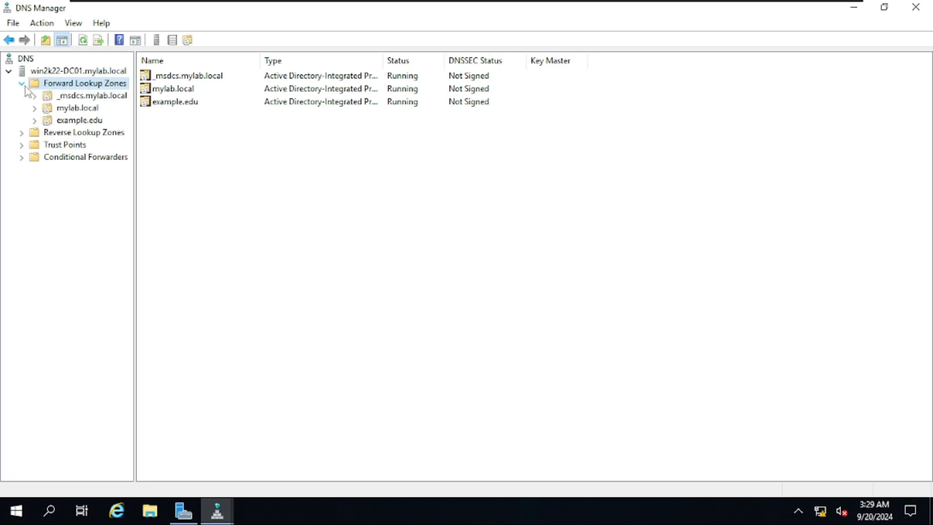
{"action": "left_click", "coordinate": [79, 121]}
{"action": "right_click", "coordinate": [81, 123]}
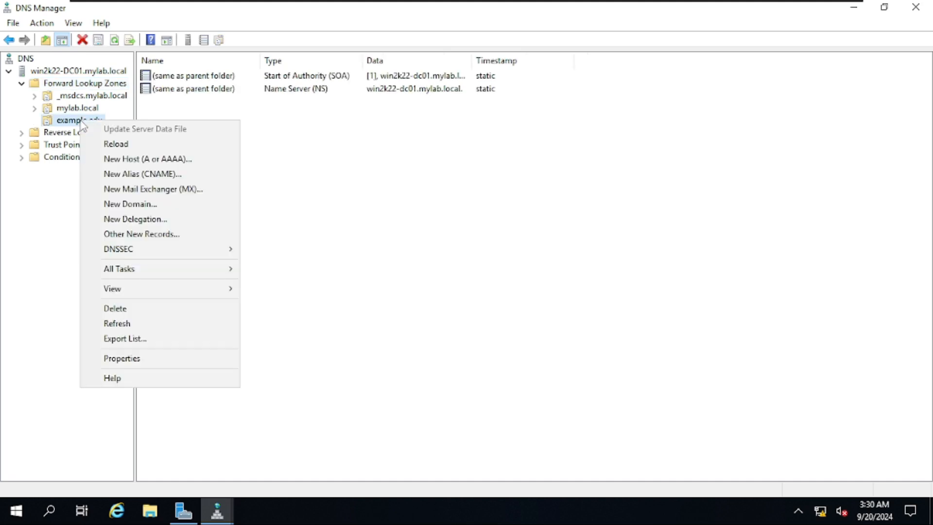
{"action": "left_click", "coordinate": [140, 362]}
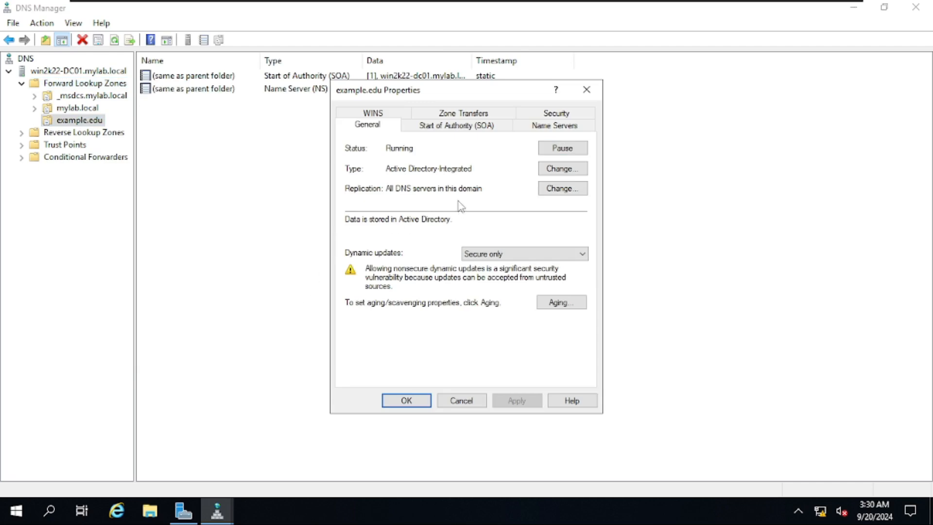
{"action": "left_click", "coordinate": [561, 190]}
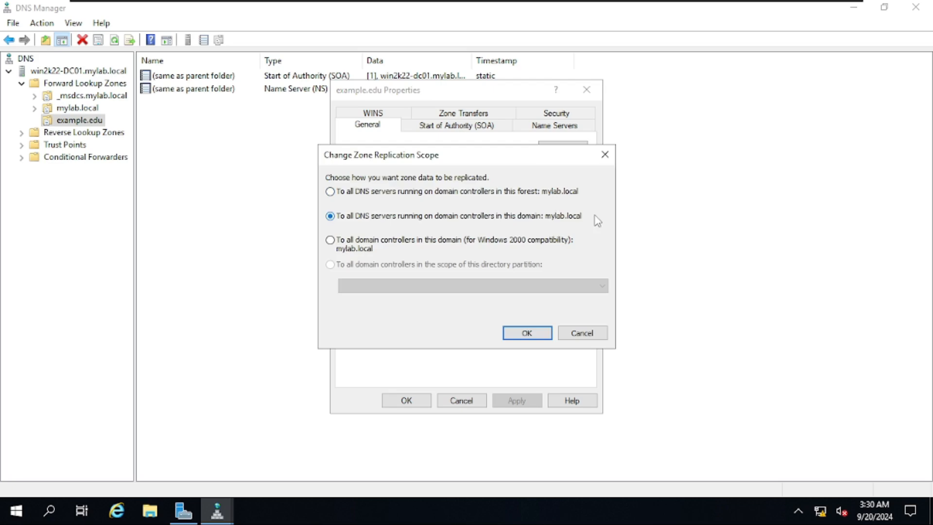
{"action": "left_click", "coordinate": [526, 334]}
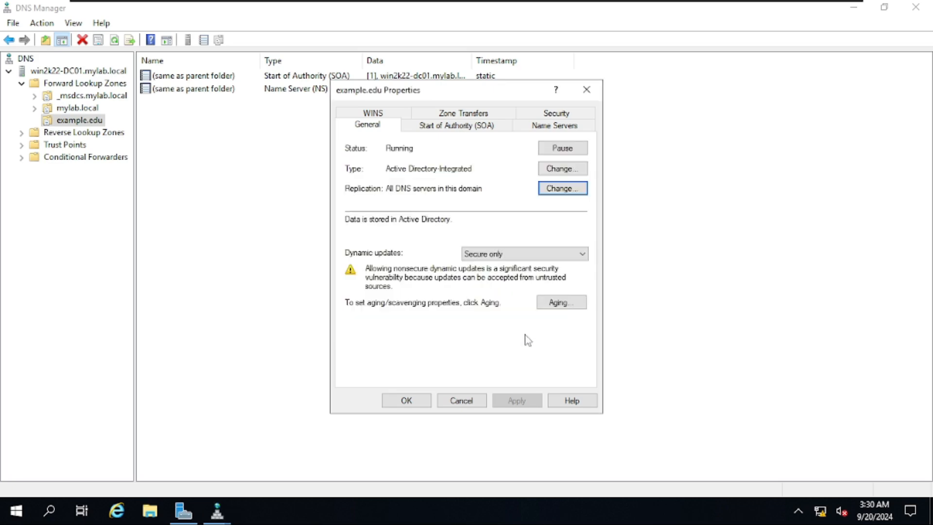
{"action": "left_click", "coordinate": [394, 405]}
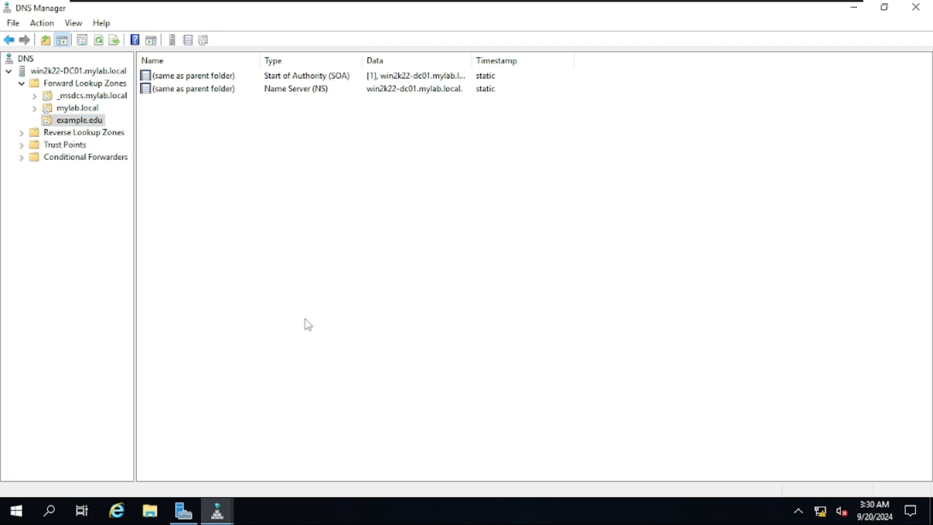
Switch to the winsrv2 virtual machine and check in DNS Manager whether example.edu is among its forward lookup zones.
{"action": "mouse_move", "coordinate": [575, 4]}
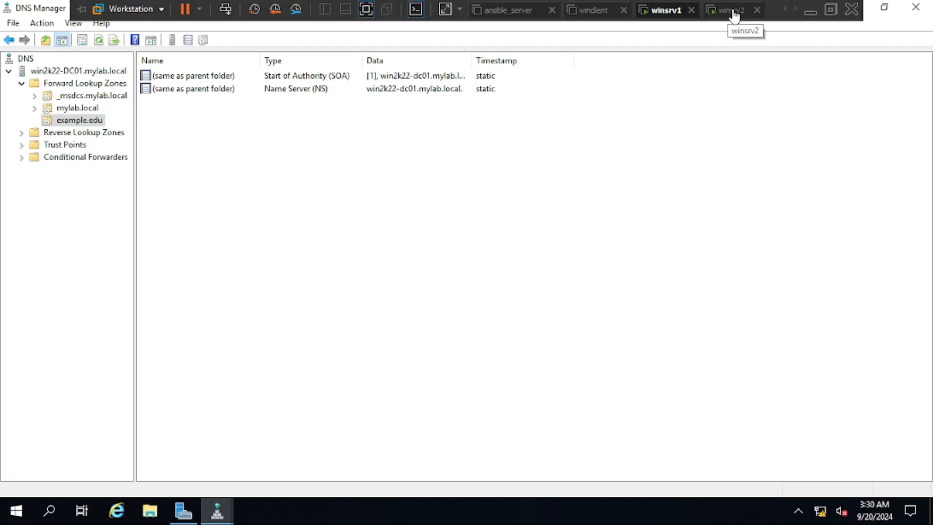
{"action": "left_click", "coordinate": [733, 12]}
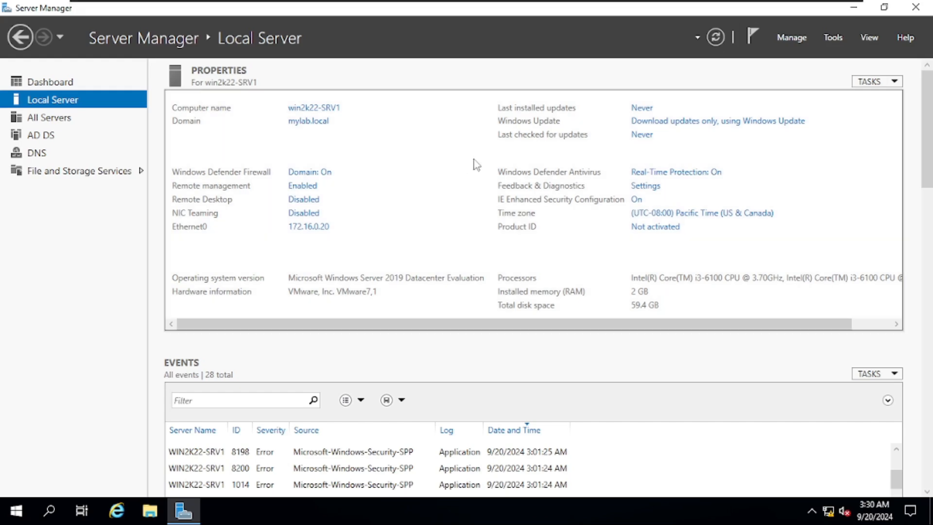
{"action": "left_click", "coordinate": [825, 43]}
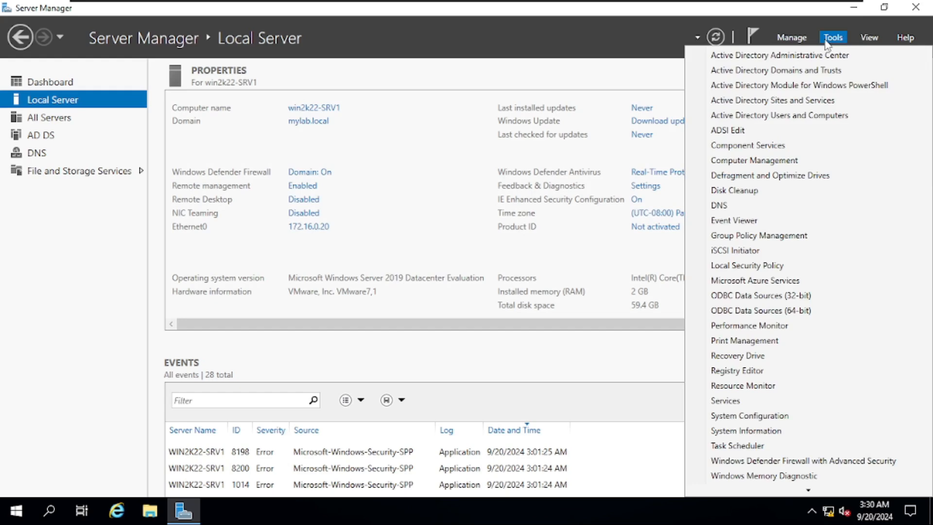
{"action": "left_click", "coordinate": [807, 207]}
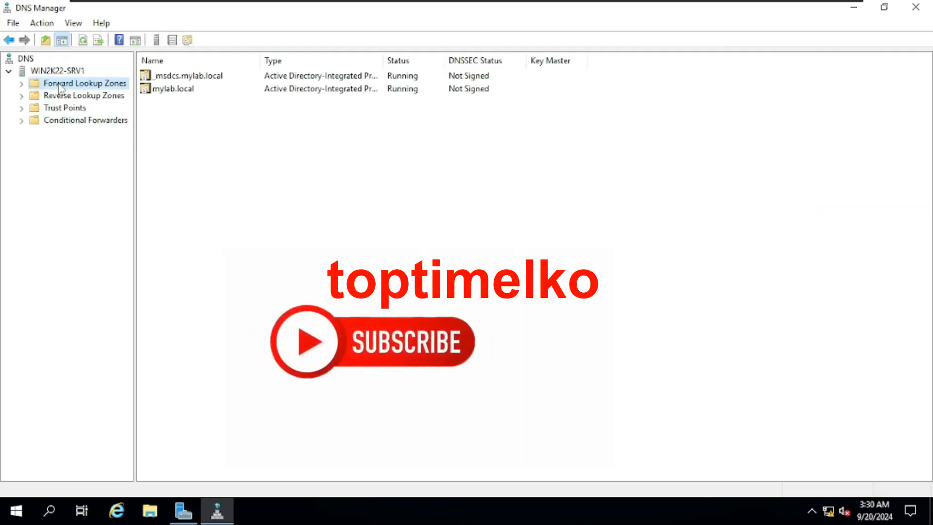
{"action": "left_click", "coordinate": [21, 84]}
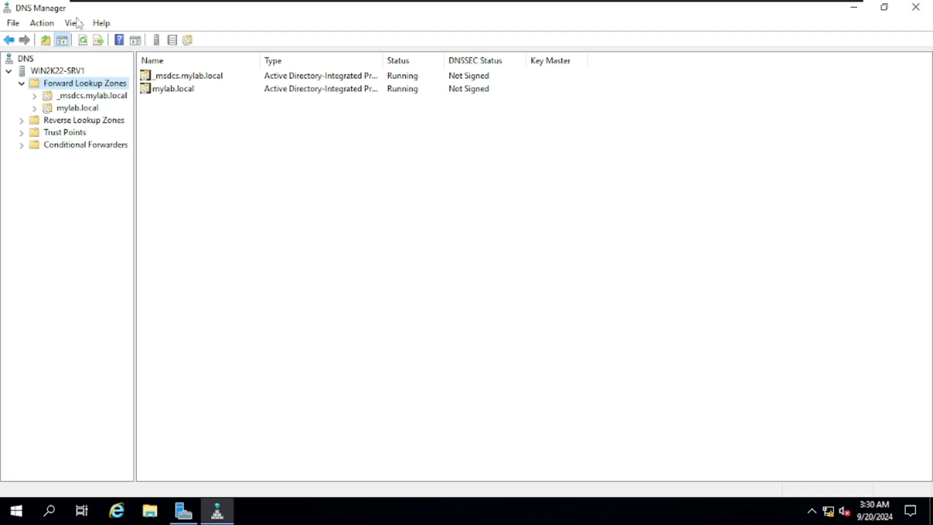
{"action": "left_click", "coordinate": [917, 8]}
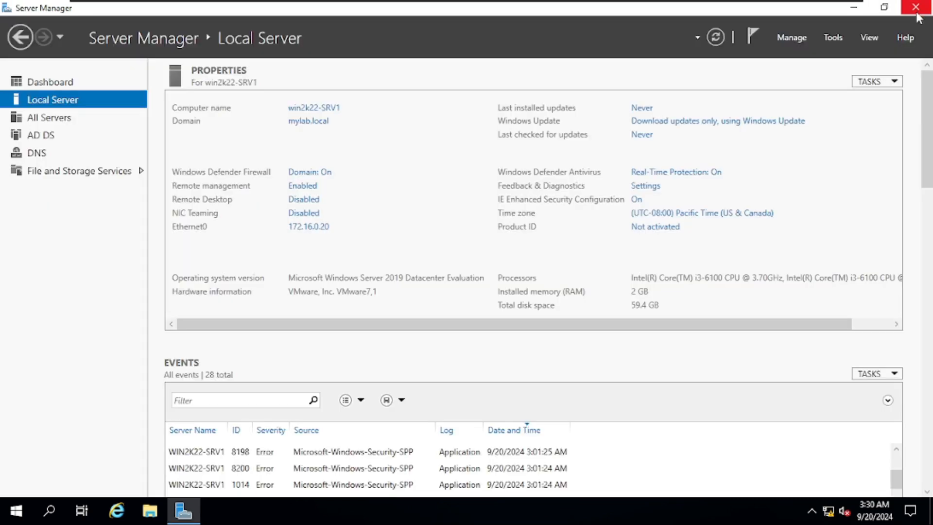
Open Active Directory Sites and Services and display the NTDS Settings of WIN2K22-SRV1 in Default-First-Site-Name.
{"action": "left_click", "coordinate": [833, 37]}
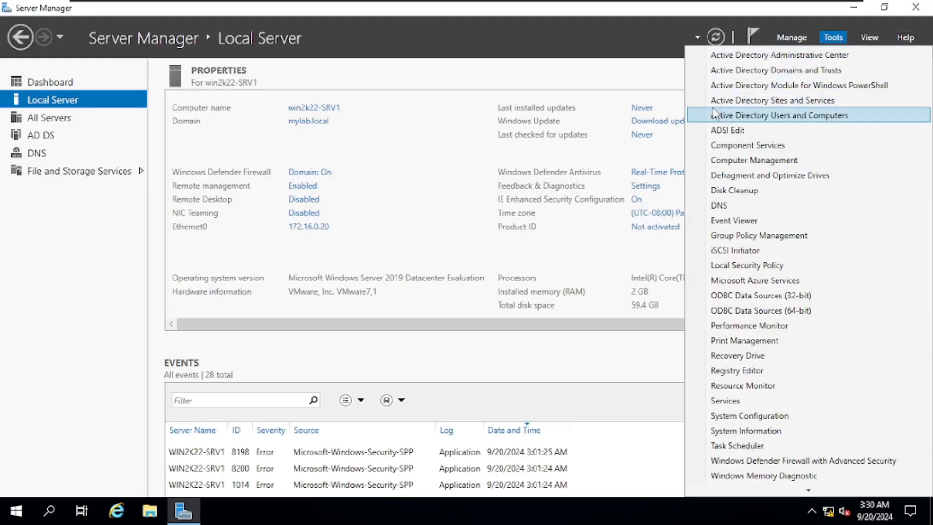
{"action": "left_click", "coordinate": [825, 100]}
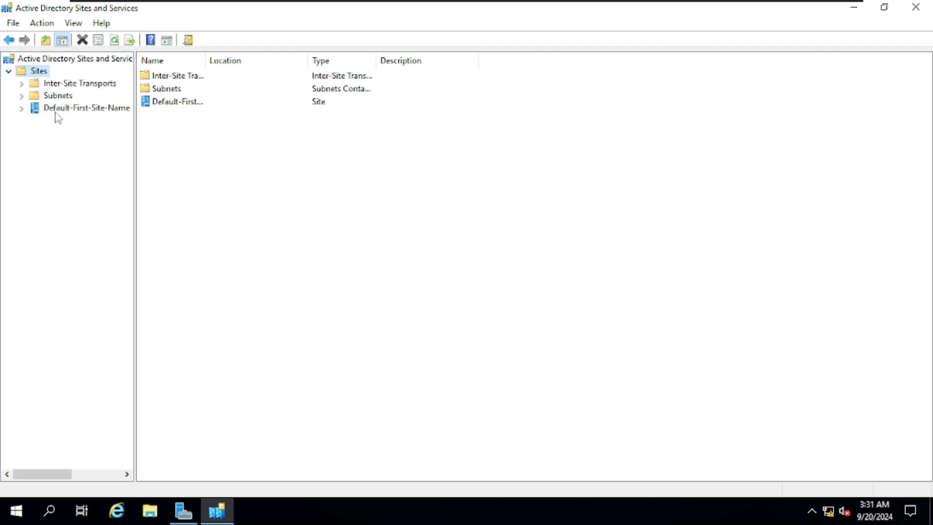
{"action": "left_click", "coordinate": [22, 109]}
{"action": "left_click", "coordinate": [35, 121]}
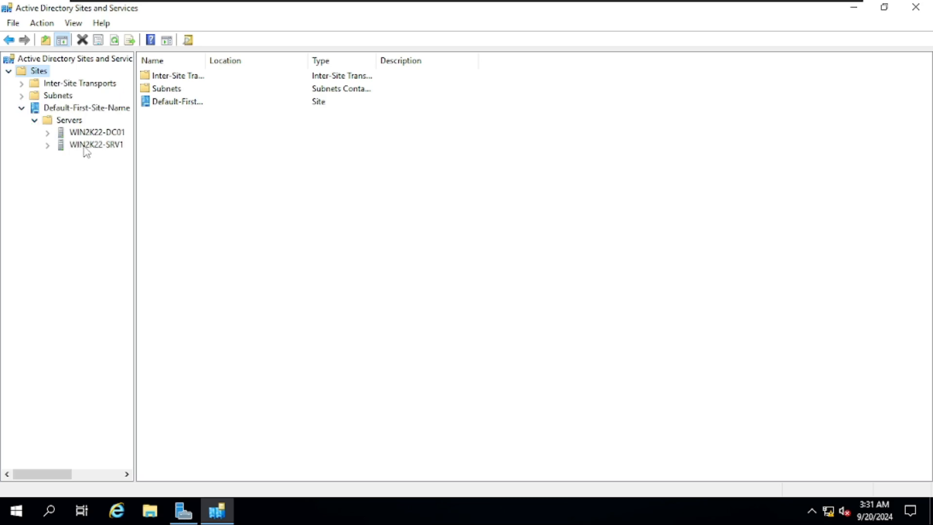
{"action": "left_click", "coordinate": [47, 146]}
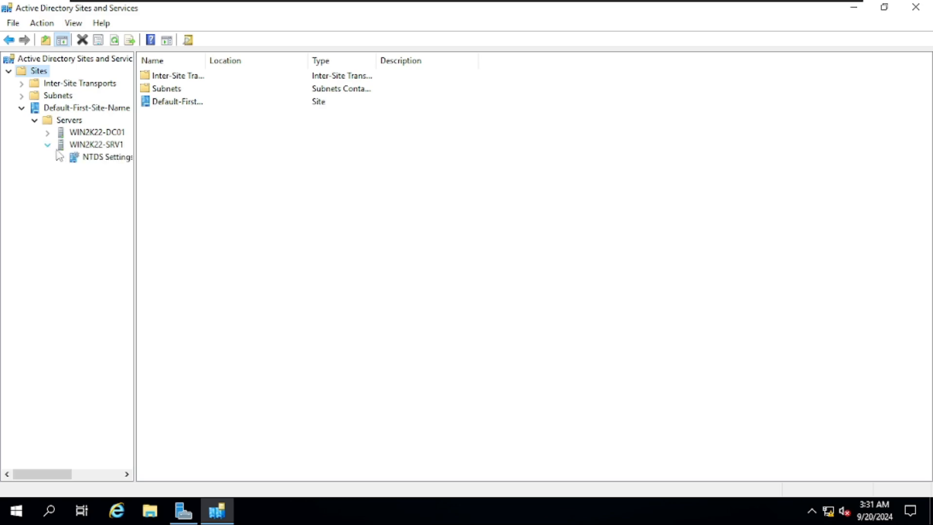
{"action": "left_click", "coordinate": [114, 158]}
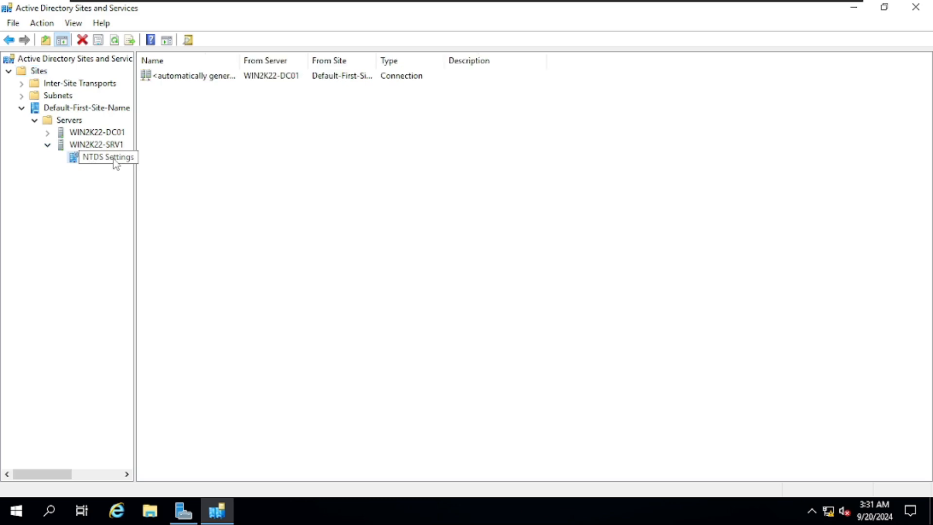
Check the replication topology for WIN2K22-SRV1's NTDS Settings and refresh its connection list.
{"action": "right_click", "coordinate": [85, 166]}
{"action": "mouse_move", "coordinate": [130, 227]}
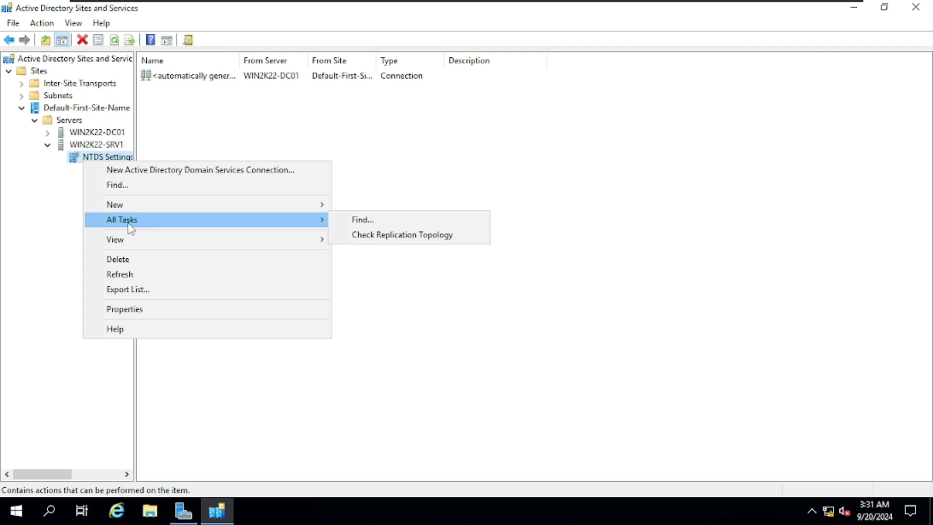
{"action": "left_click", "coordinate": [388, 243]}
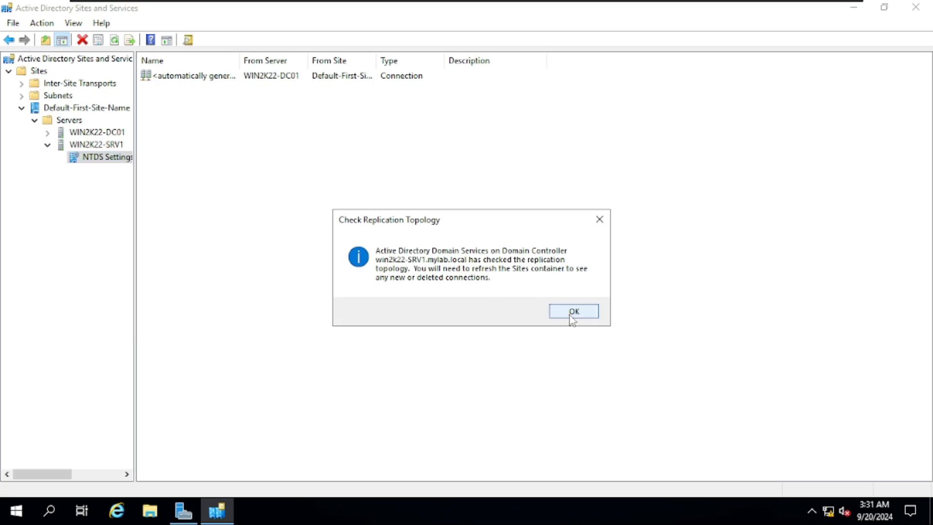
{"action": "left_click", "coordinate": [572, 314]}
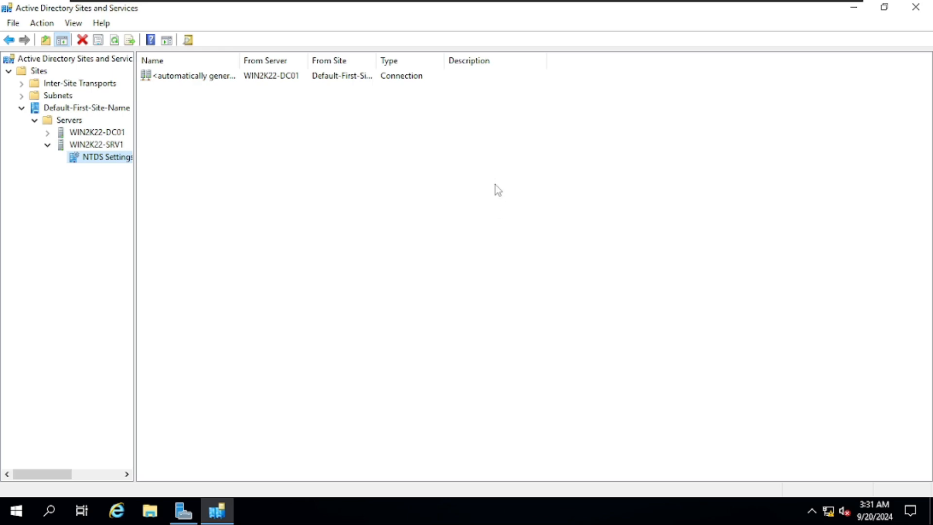
{"action": "right_click", "coordinate": [493, 170]}
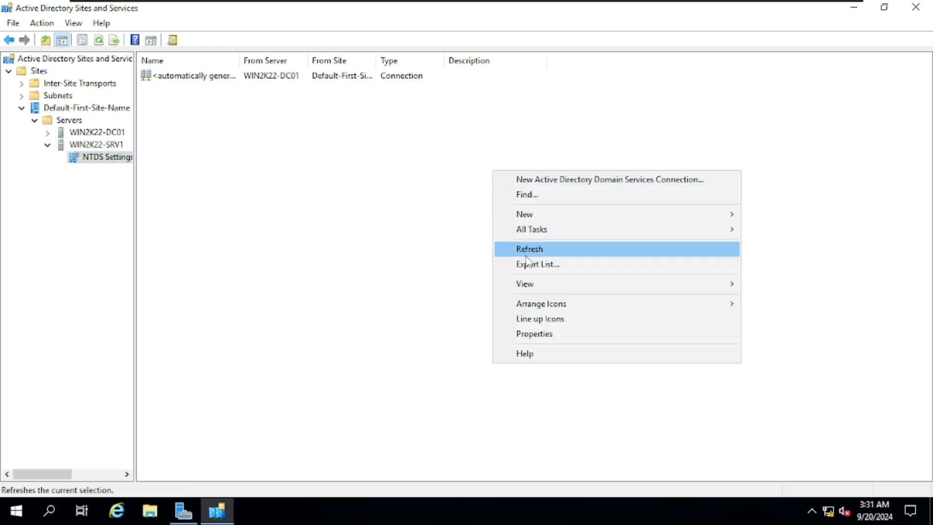
{"action": "left_click", "coordinate": [527, 255]}
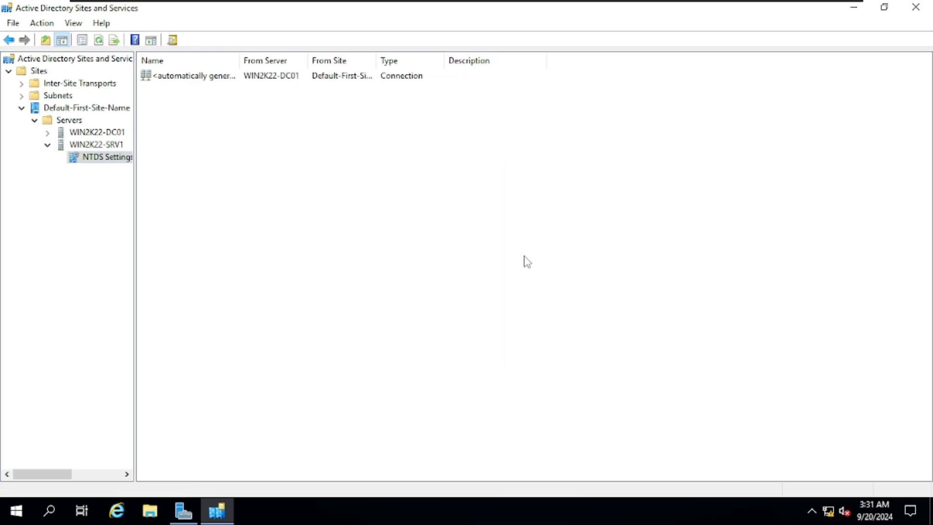
Force immediate replication over the automatically generated connection from WIN2K22-DC01, and close Active Directory Sites and Services.
{"action": "left_click", "coordinate": [198, 80]}
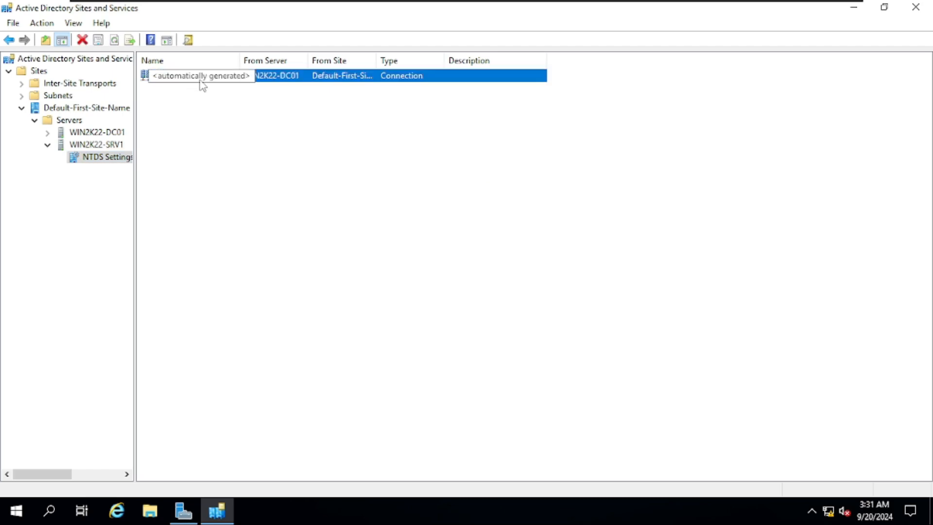
{"action": "right_click", "coordinate": [292, 78]}
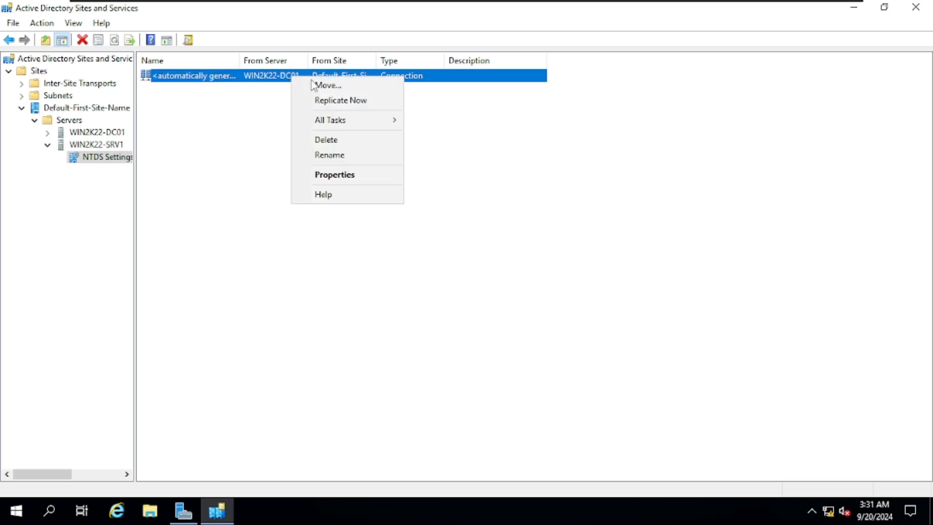
{"action": "left_click", "coordinate": [324, 103]}
{"action": "left_click", "coordinate": [551, 311]}
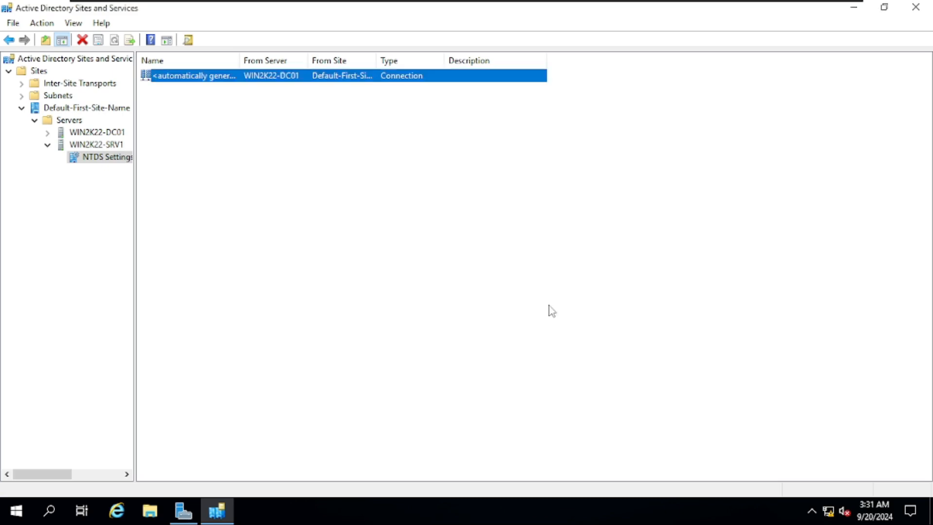
{"action": "left_click", "coordinate": [551, 311]}
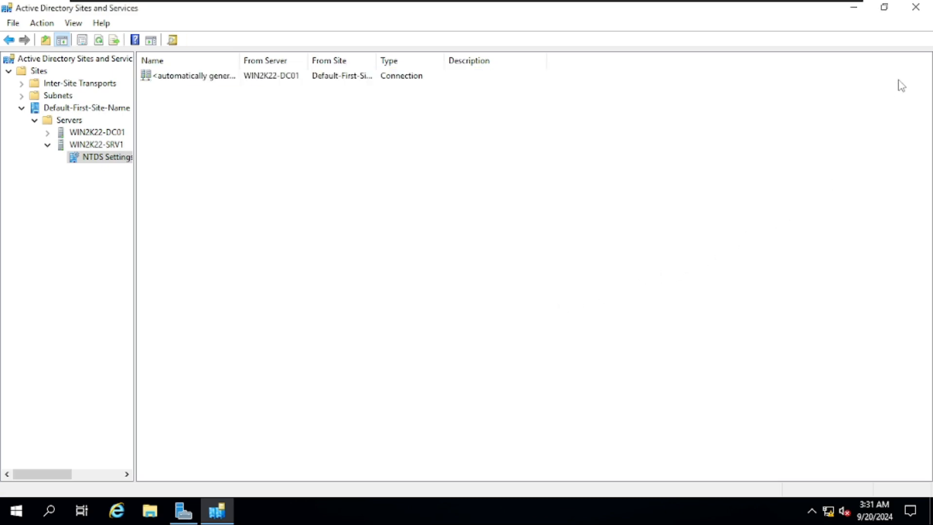
{"action": "left_click", "coordinate": [915, 7]}
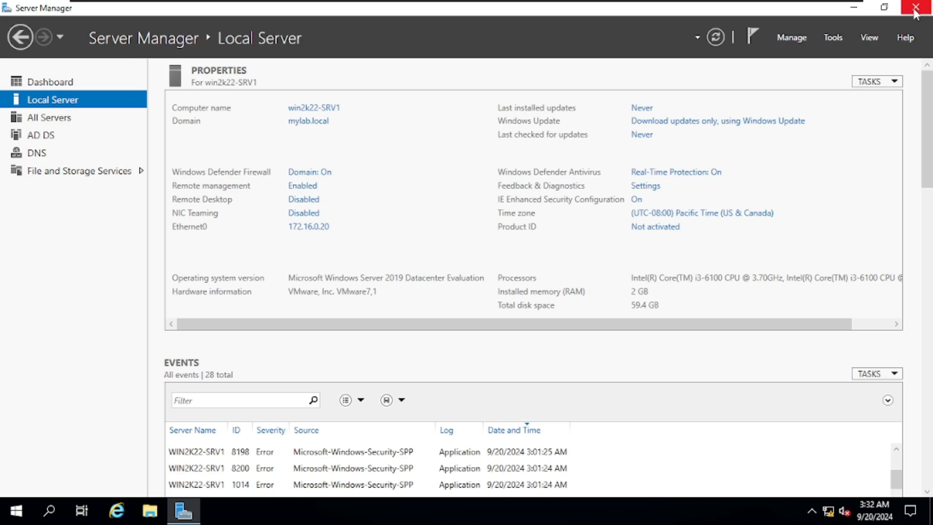
Reopen DNS Manager and refresh the forward lookup zones of WIN2K22-SRV1 to check whether example.edu has replicated.
{"action": "left_click", "coordinate": [833, 37]}
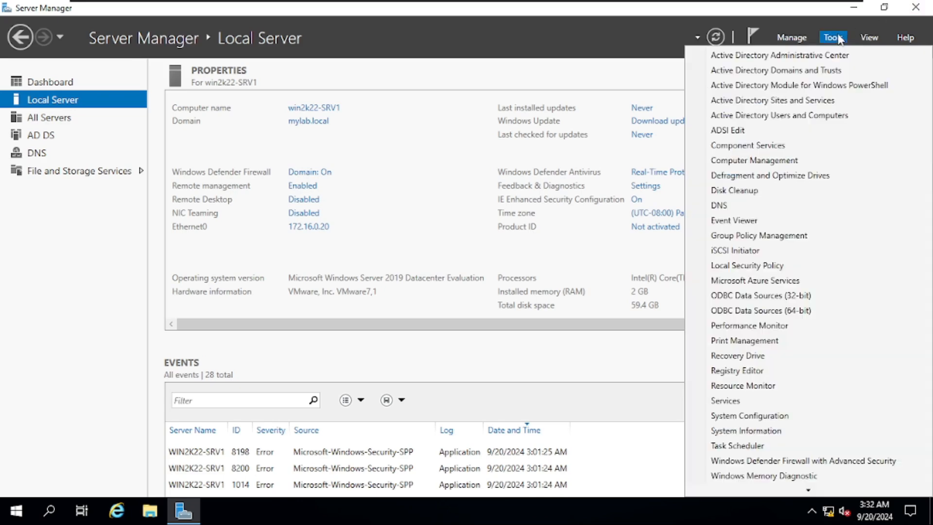
{"action": "left_click", "coordinate": [834, 216]}
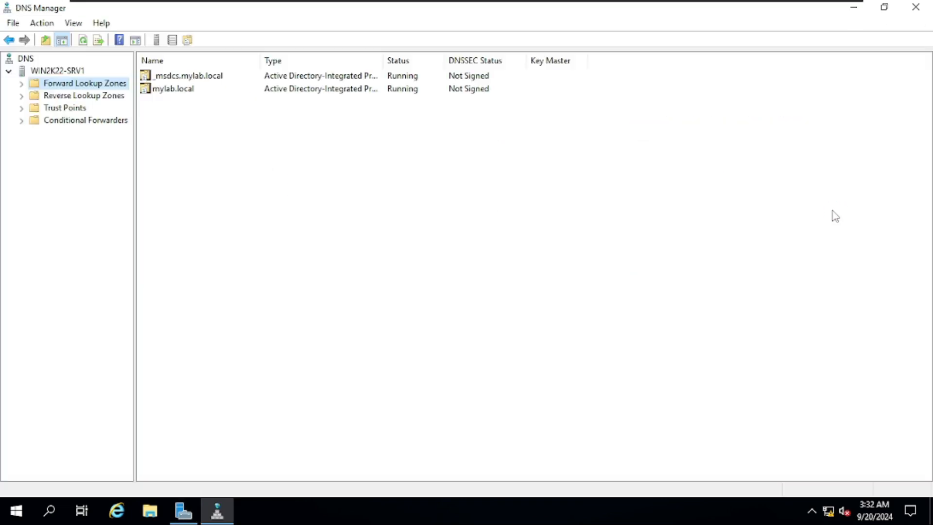
{"action": "left_click", "coordinate": [23, 83]}
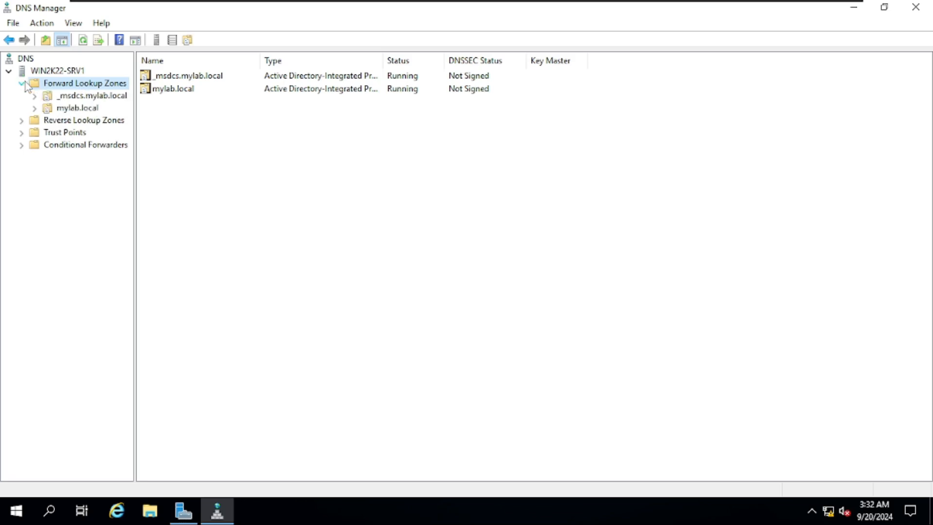
{"action": "left_click", "coordinate": [84, 45]}
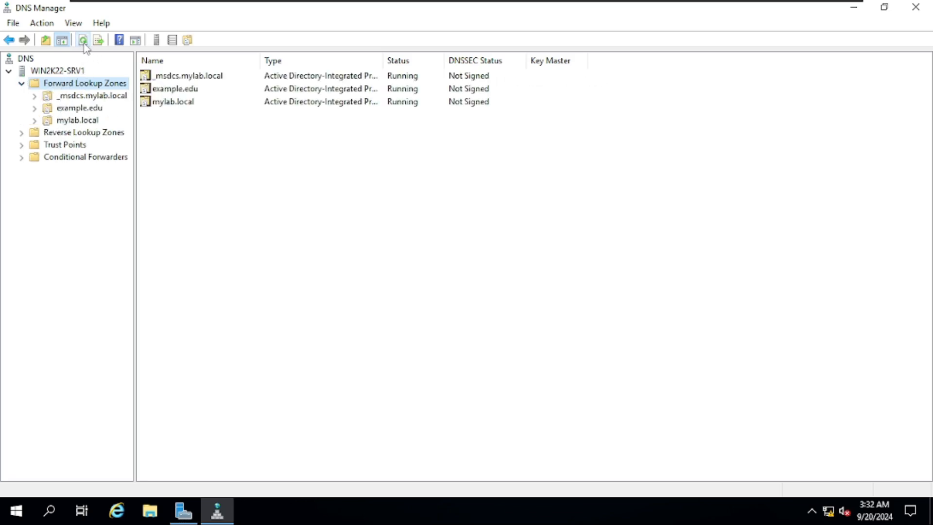
{"action": "left_click", "coordinate": [160, 91]}
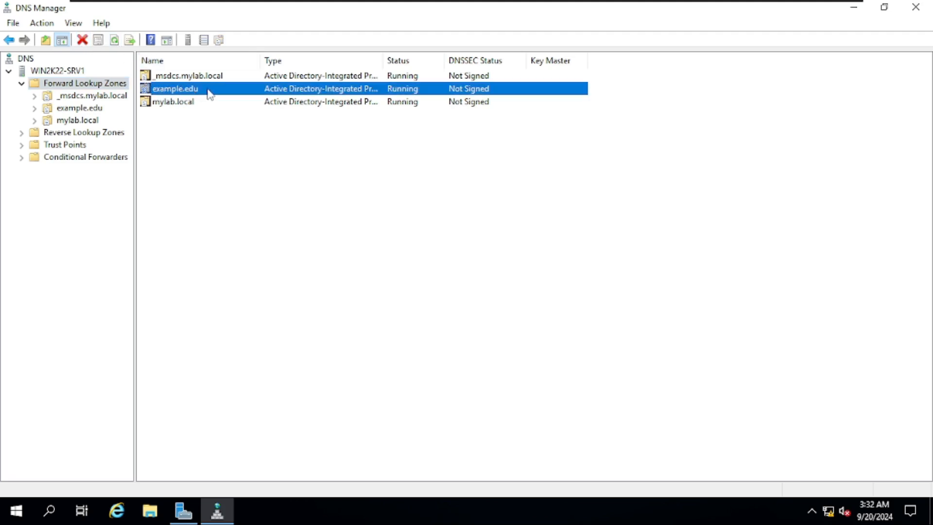
{"action": "left_click", "coordinate": [401, 231]}
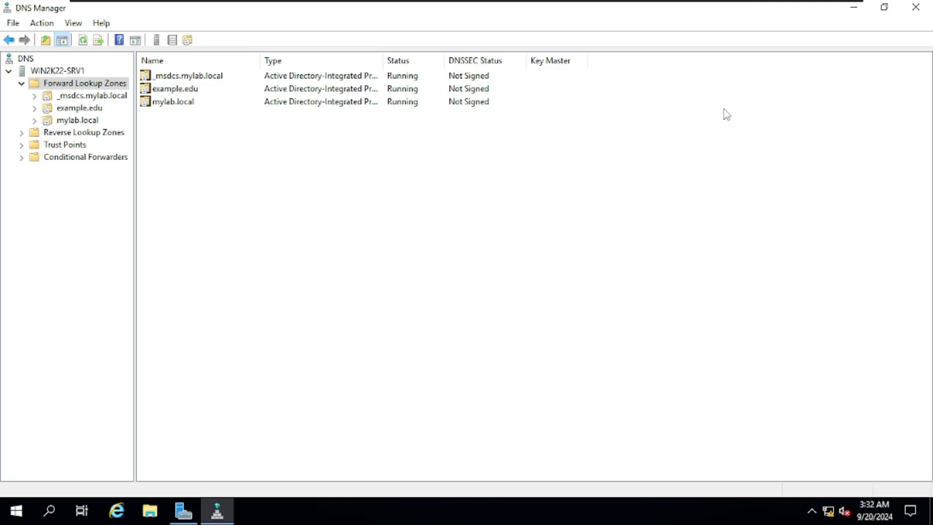
Switch to the winsrv1 virtual machine and start a new primary forward lookup zone that is not stored in Active Directory.
{"action": "left_click", "coordinate": [668, 10]}
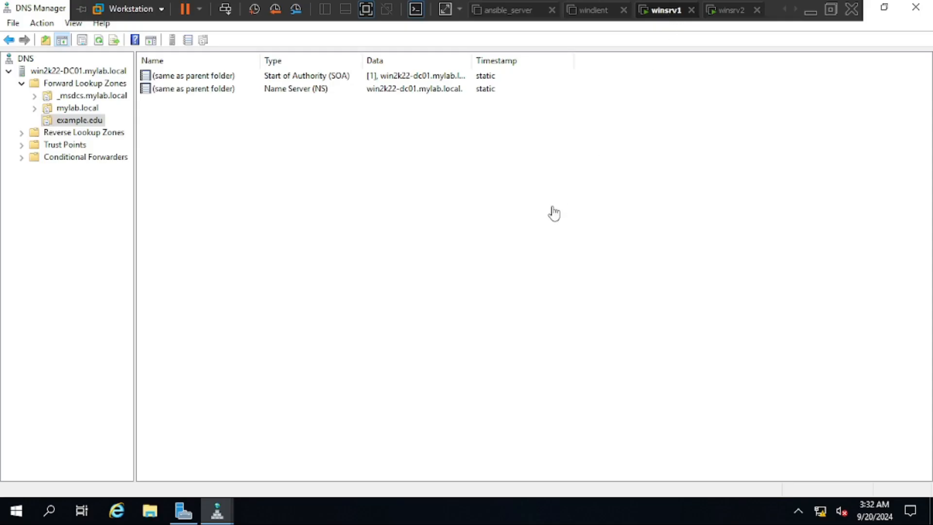
{"action": "left_click", "coordinate": [69, 266]}
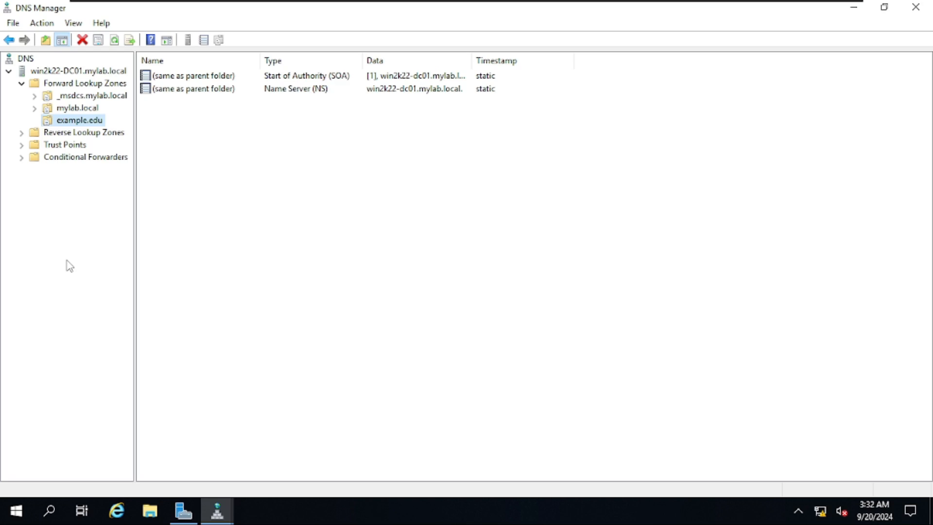
{"action": "left_click", "coordinate": [86, 86]}
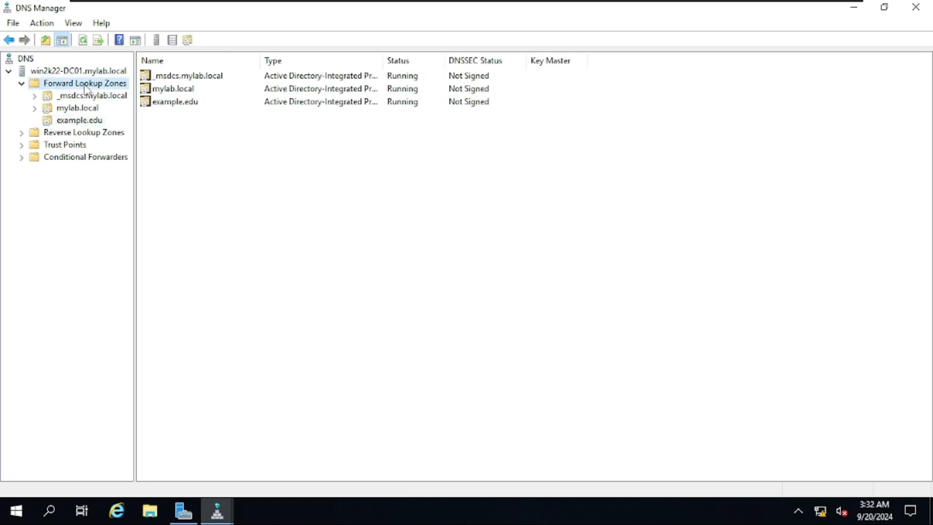
{"action": "right_click", "coordinate": [86, 88]}
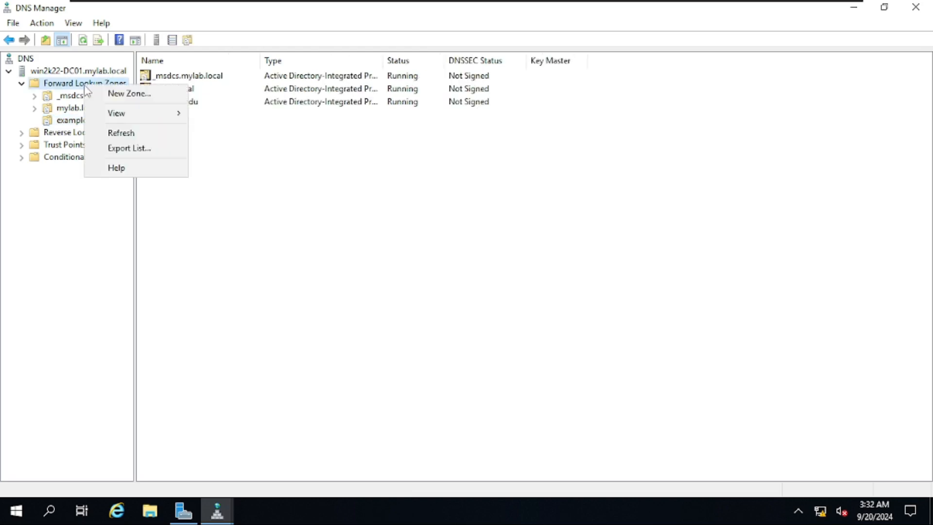
{"action": "left_click", "coordinate": [118, 97]}
{"action": "left_click", "coordinate": [271, 259]}
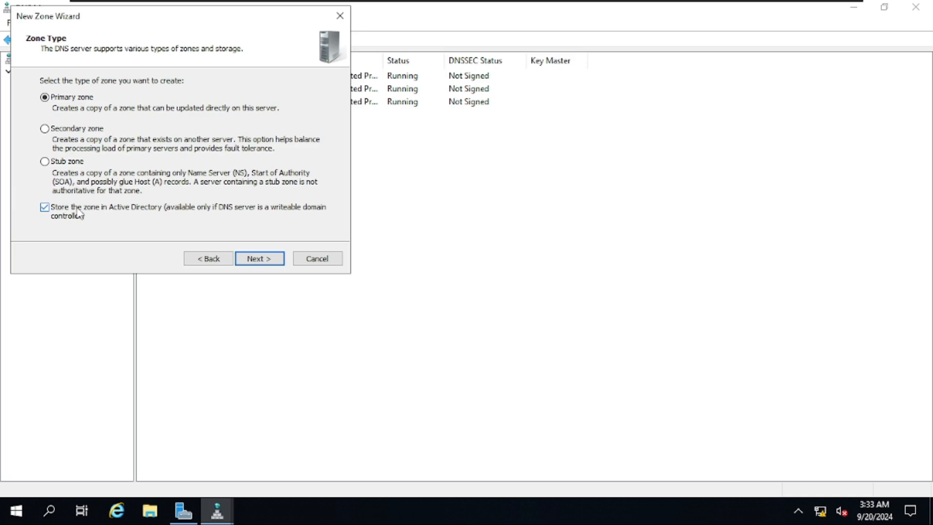
{"action": "left_click", "coordinate": [45, 208]}
{"action": "left_click", "coordinate": [266, 260]}
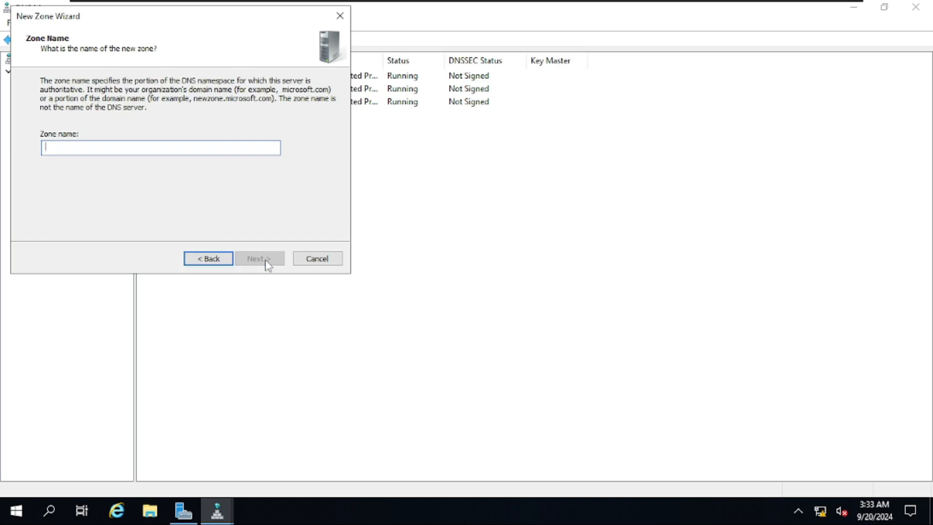
Name the zone example.doc, store it in a new file example.doc.dns, disallow dynamic updates, and finish creating it.
{"action": "type", "text": "example.doc"}
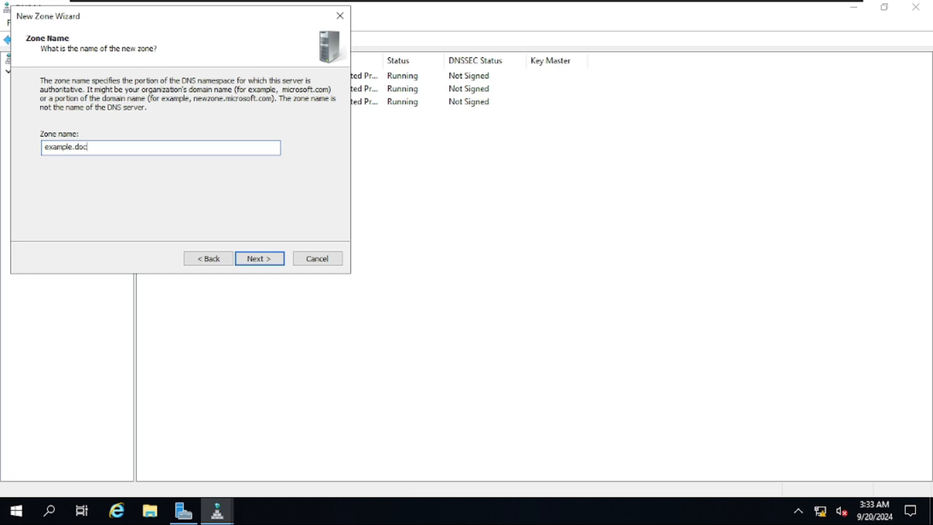
{"action": "left_click", "coordinate": [260, 263]}
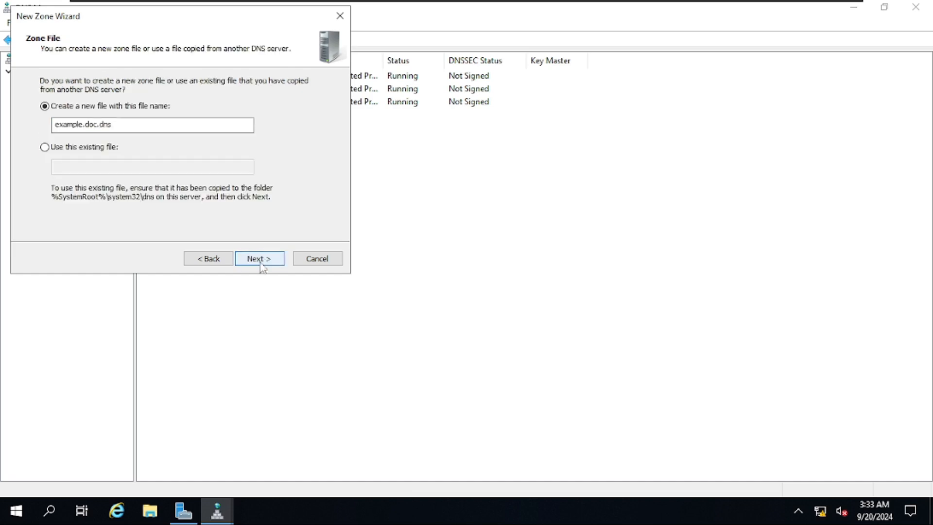
{"action": "left_click", "coordinate": [261, 261]}
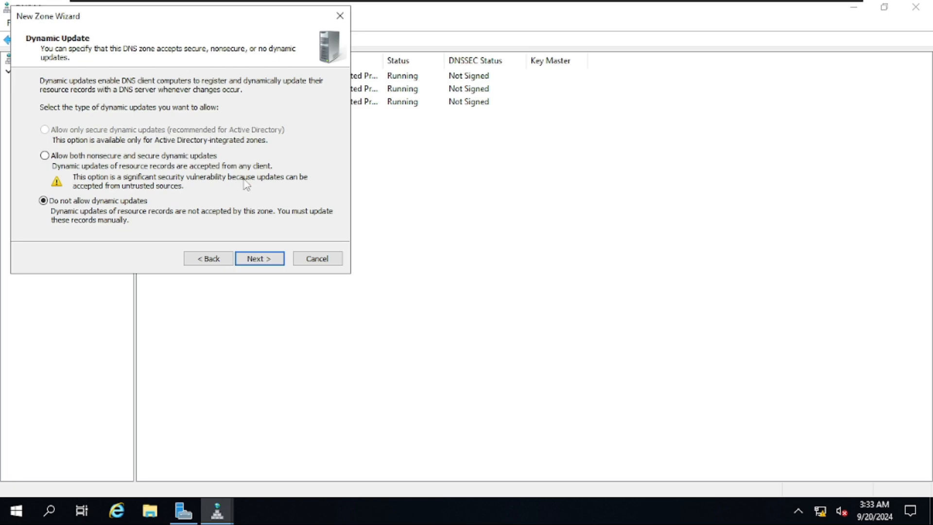
{"action": "left_click", "coordinate": [265, 264]}
{"action": "left_click", "coordinate": [263, 260]}
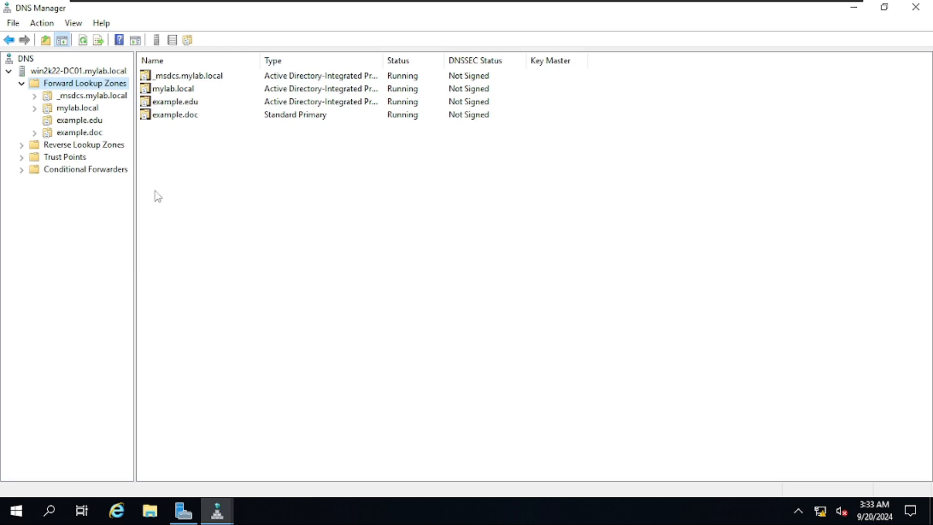
Convert the example.doc zone to an Active Directory-integrated primary zone, replicated to all DNS servers on domain controllers in the domain mylab.local.
{"action": "left_click", "coordinate": [177, 119]}
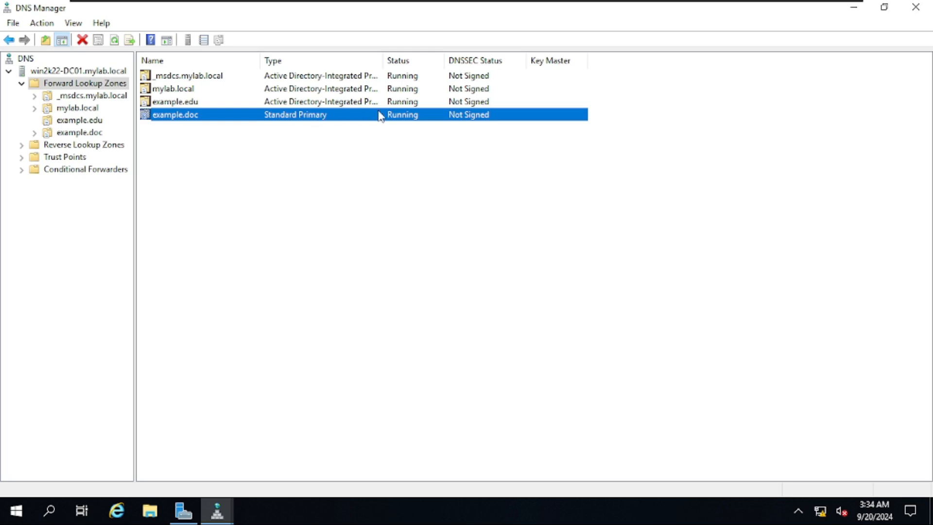
{"action": "left_click", "coordinate": [79, 132]}
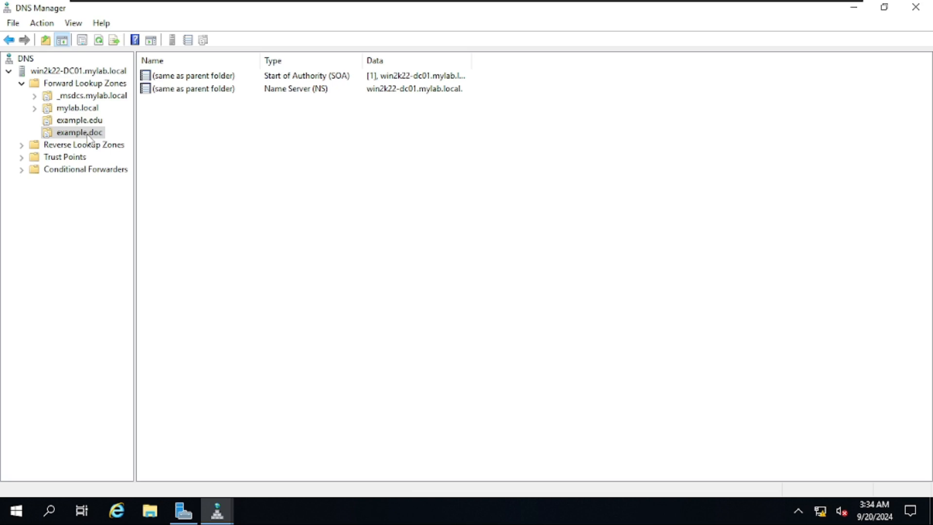
{"action": "right_click", "coordinate": [87, 136]}
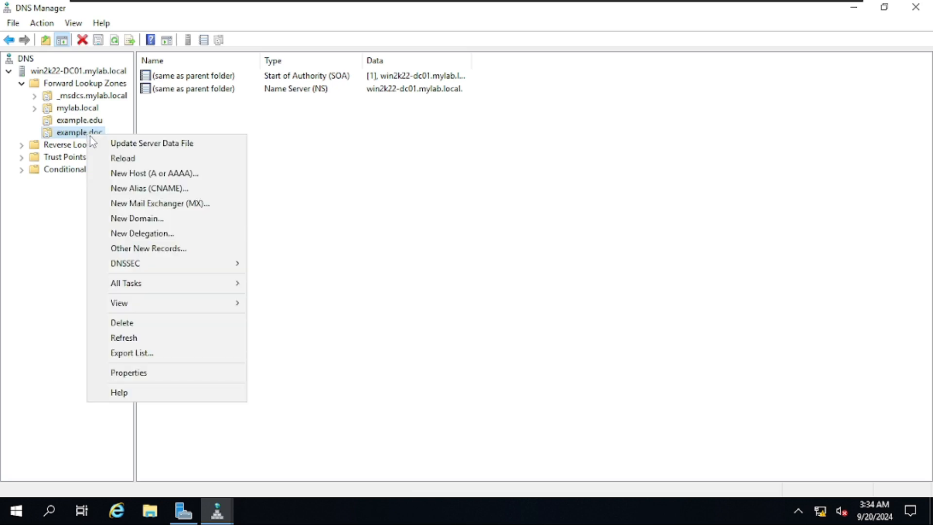
{"action": "left_click", "coordinate": [143, 377]}
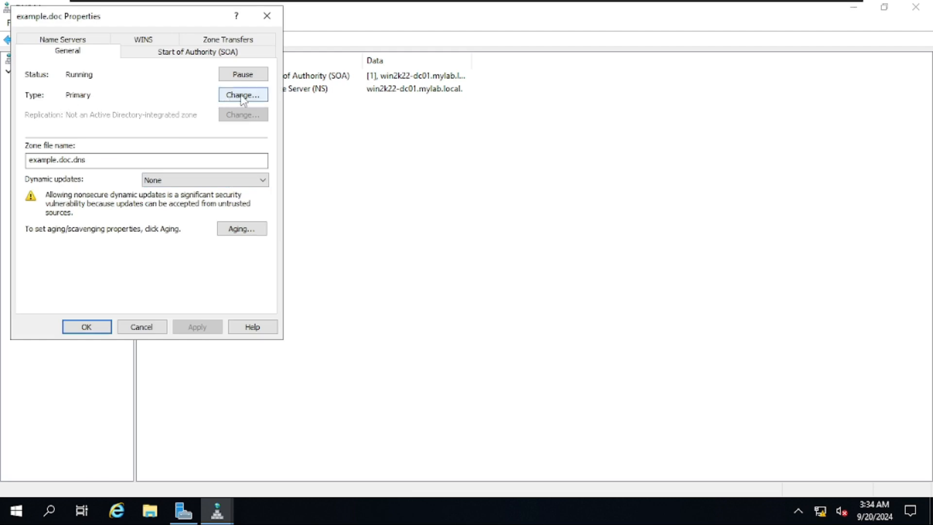
{"action": "left_click", "coordinate": [258, 97]}
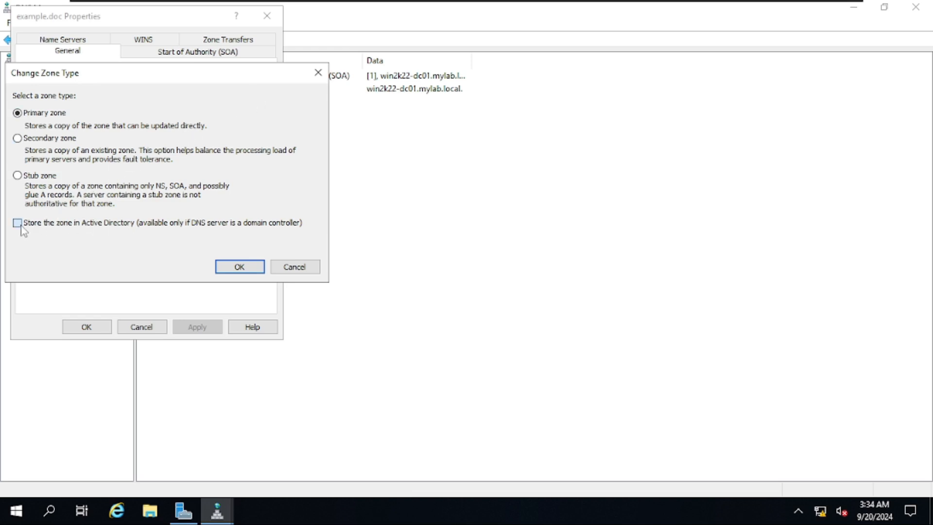
{"action": "left_click", "coordinate": [238, 270]}
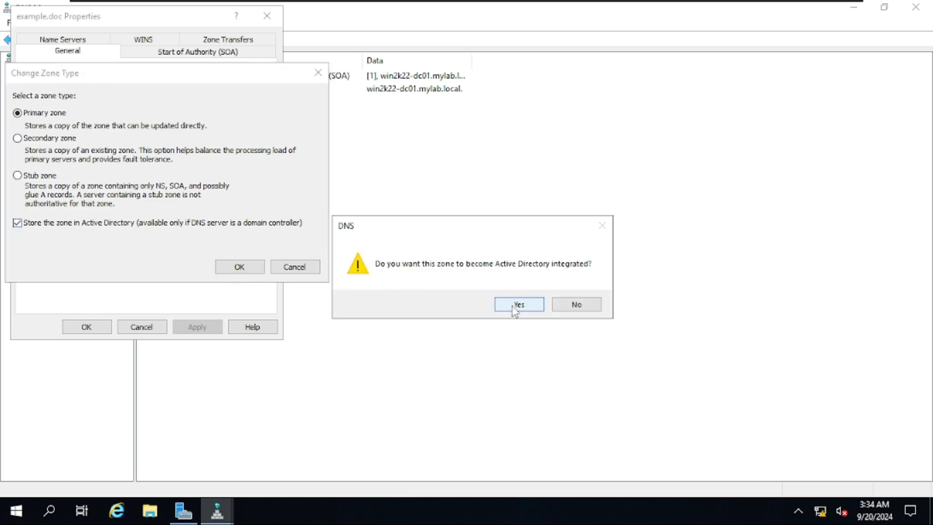
{"action": "left_click", "coordinate": [510, 305]}
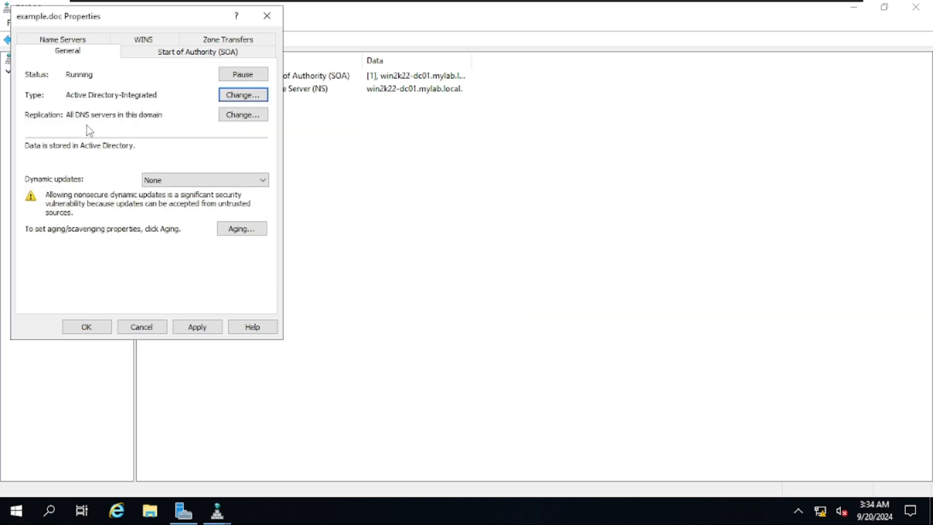
{"action": "left_click", "coordinate": [250, 117]}
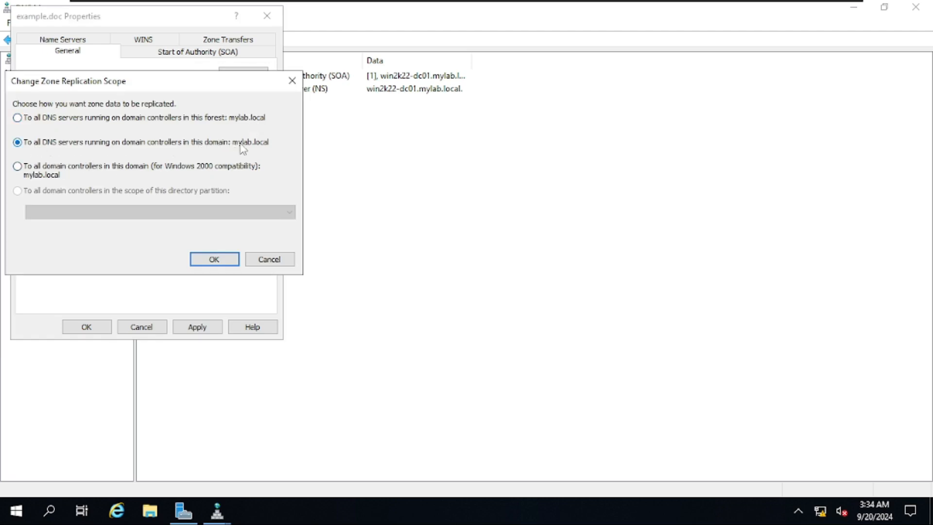
{"action": "left_click", "coordinate": [214, 261]}
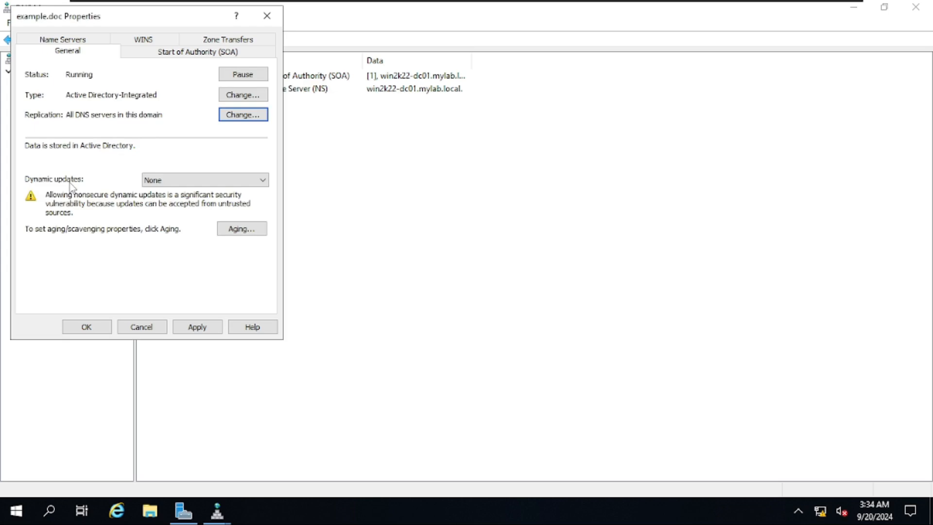
Set example.doc's dynamic updates to Secure only, apply the properties, and check the zone's type among the forward lookup zones.
{"action": "left_click", "coordinate": [224, 180]}
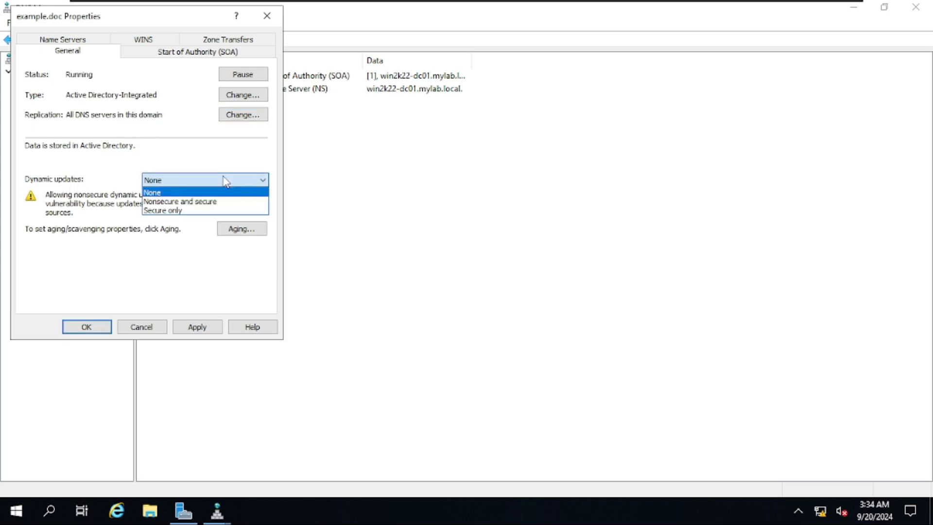
{"action": "left_click", "coordinate": [214, 211]}
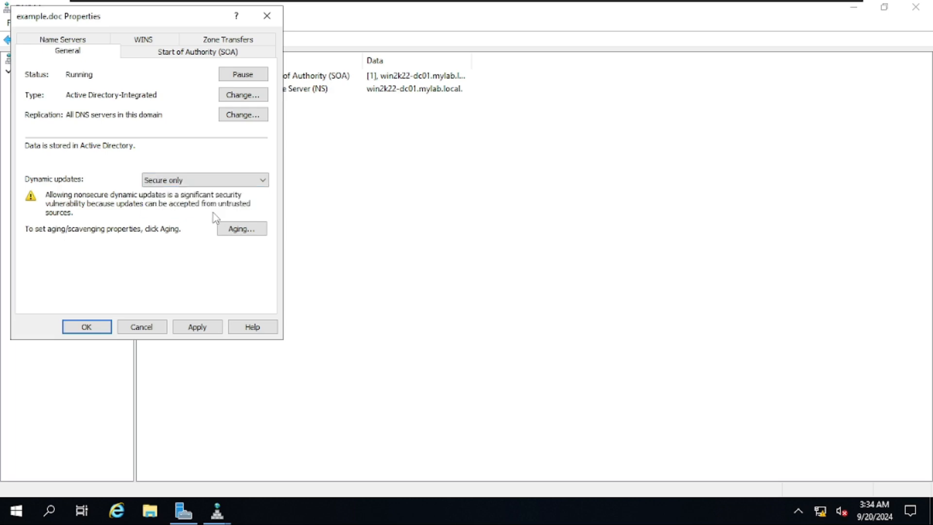
{"action": "left_click", "coordinate": [202, 328]}
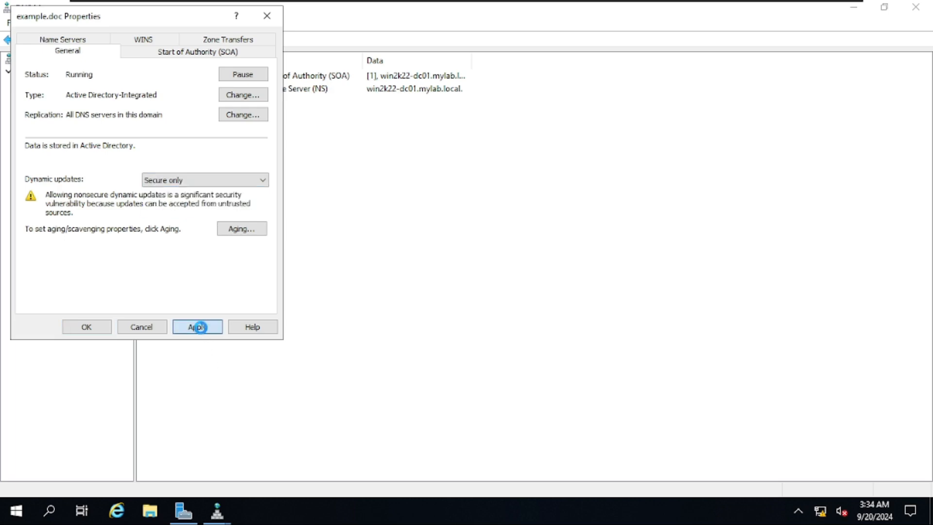
{"action": "left_click", "coordinate": [86, 326]}
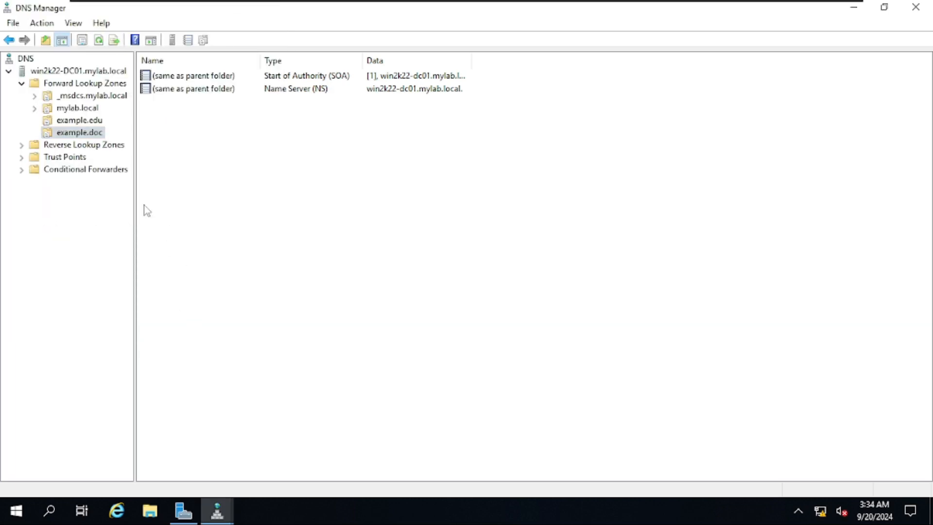
{"action": "left_click", "coordinate": [81, 86]}
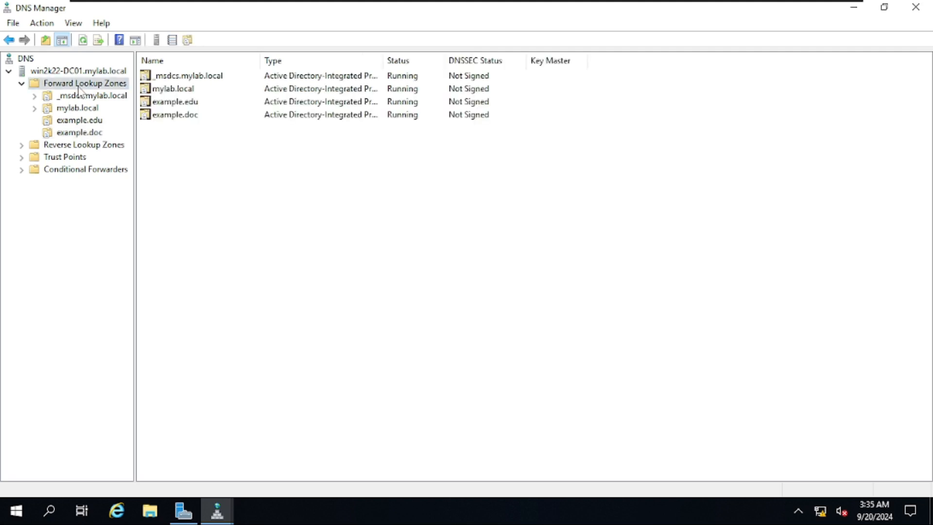
{"action": "left_click", "coordinate": [178, 119]}
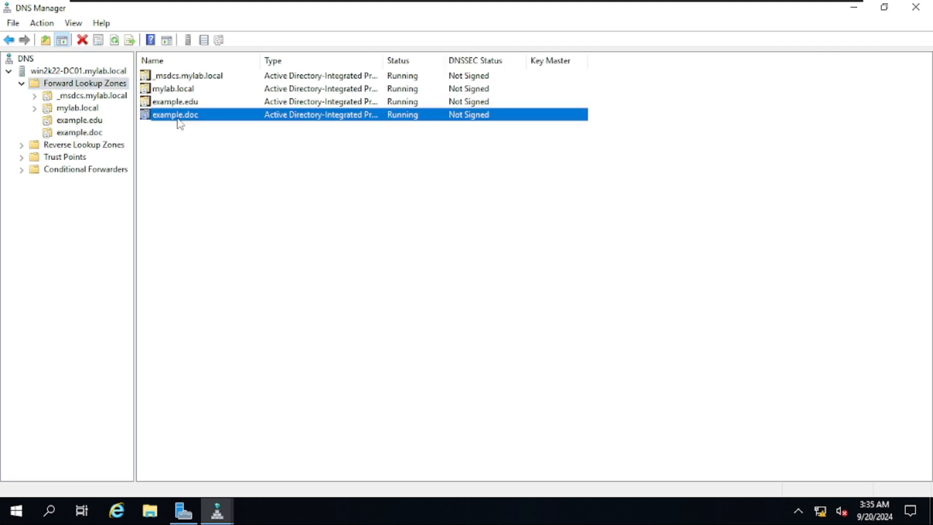